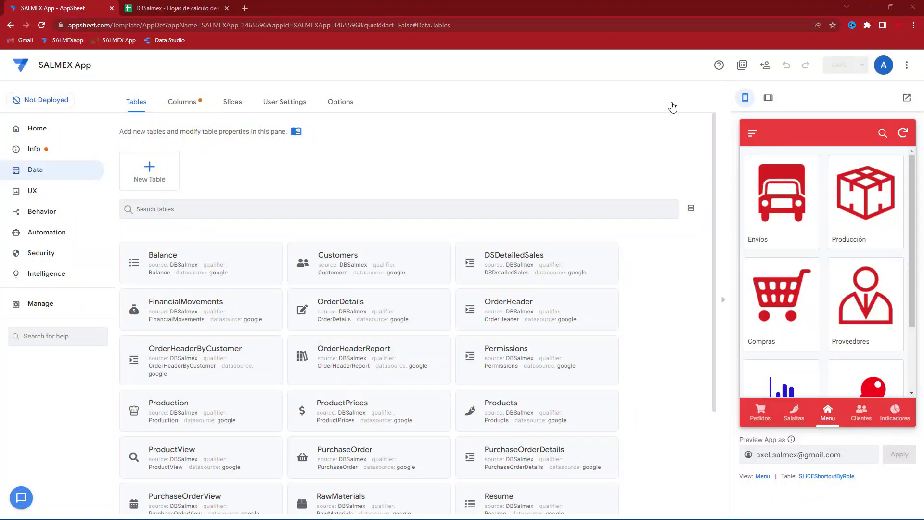
# - Open Compras from the preview menu and scroll the PurchaseOrder list sideways to inspect its columns
pyautogui.click(828, 414)
pyautogui.click(783, 328)
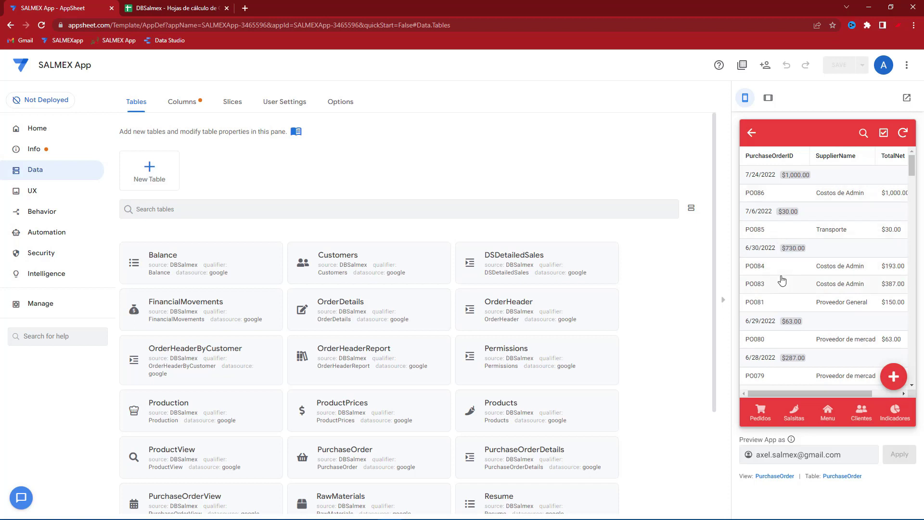
pyautogui.moveTo(807, 394)
pyautogui.mouseDown()
pyautogui.moveTo(836, 394)
pyautogui.moveTo(779, 394)
pyautogui.mouseUp()
# - Add a new UX format rule named RULEOrders>=300 and apply it to the PurchaseOrder table
pyautogui.click(32, 191)
pyautogui.click(228, 102)
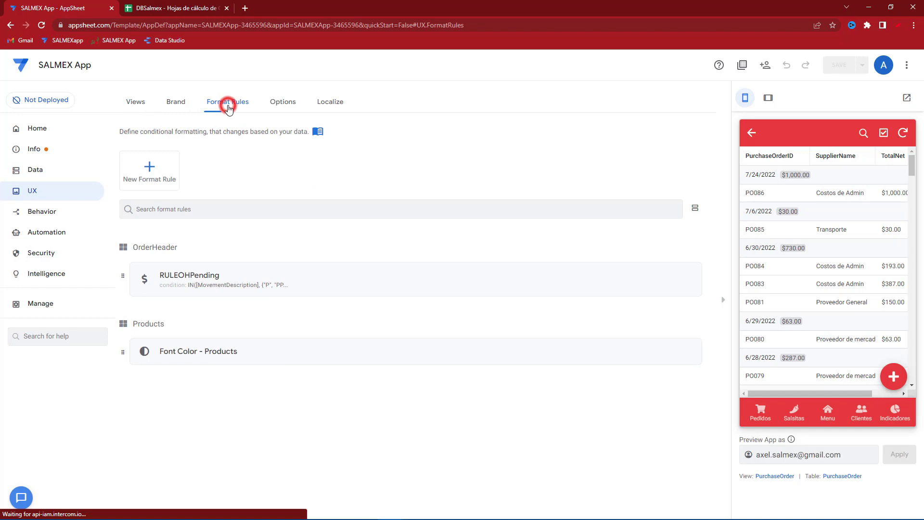
pyautogui.click(149, 173)
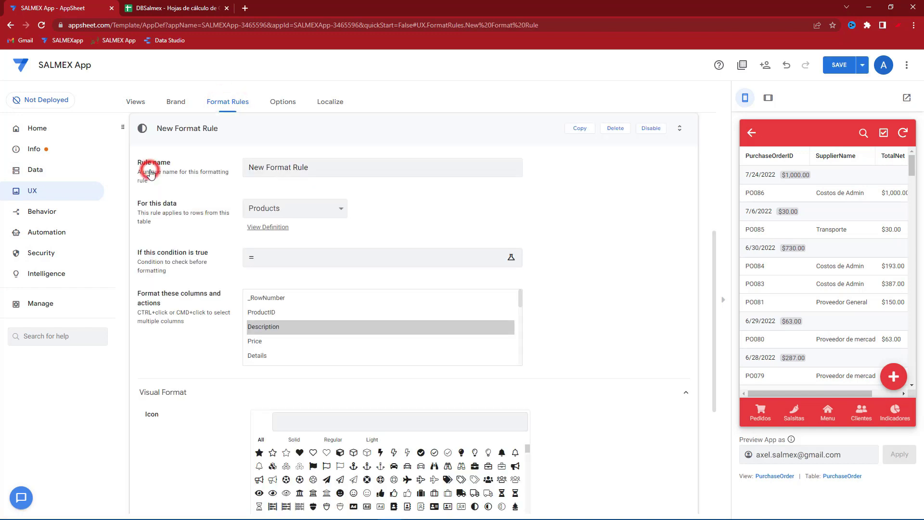
pyautogui.tripleClick(343, 167)
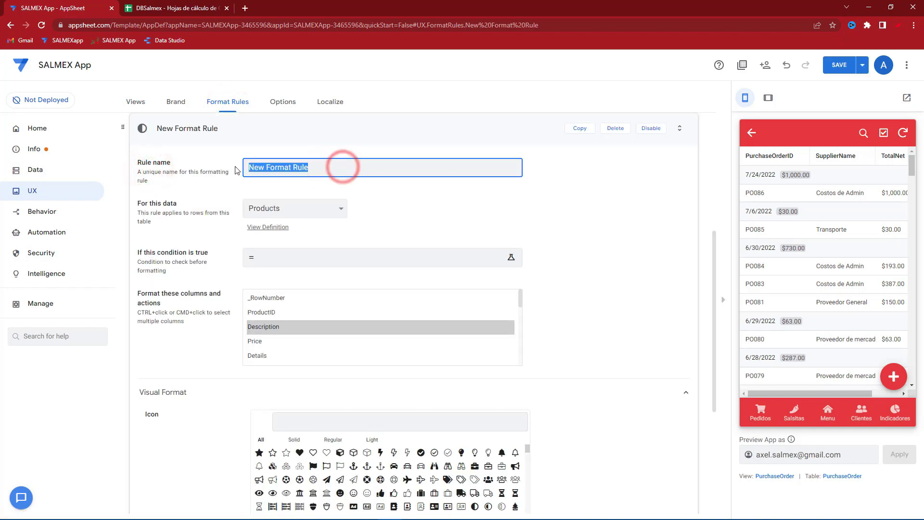
pyautogui.write('RULEOrders>=300')
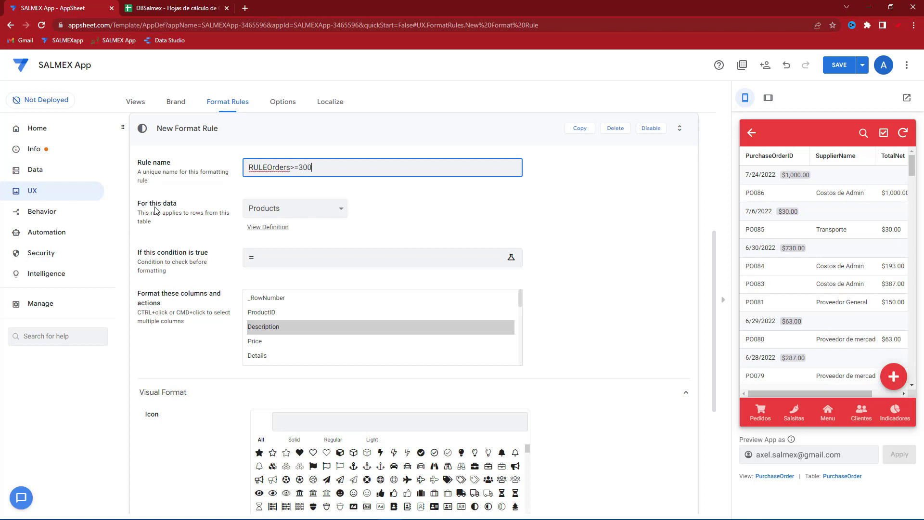
pyautogui.click(272, 209)
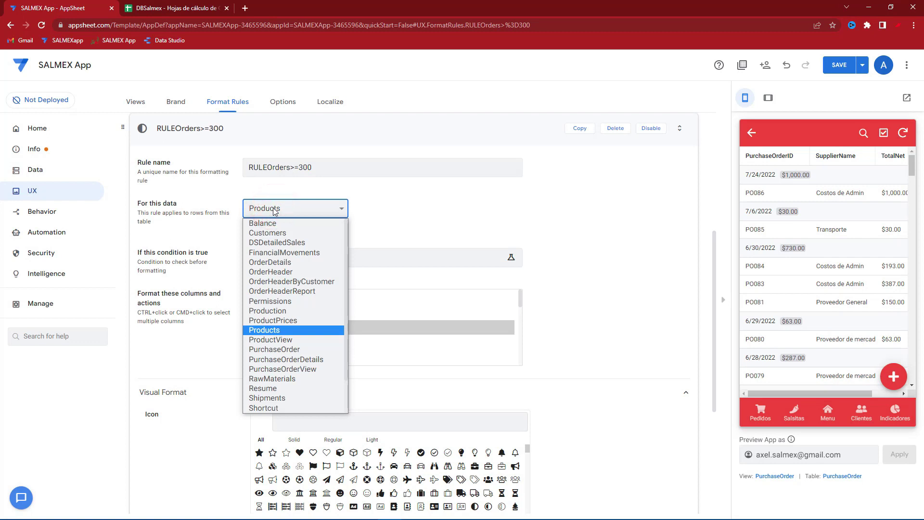
pyautogui.click(287, 352)
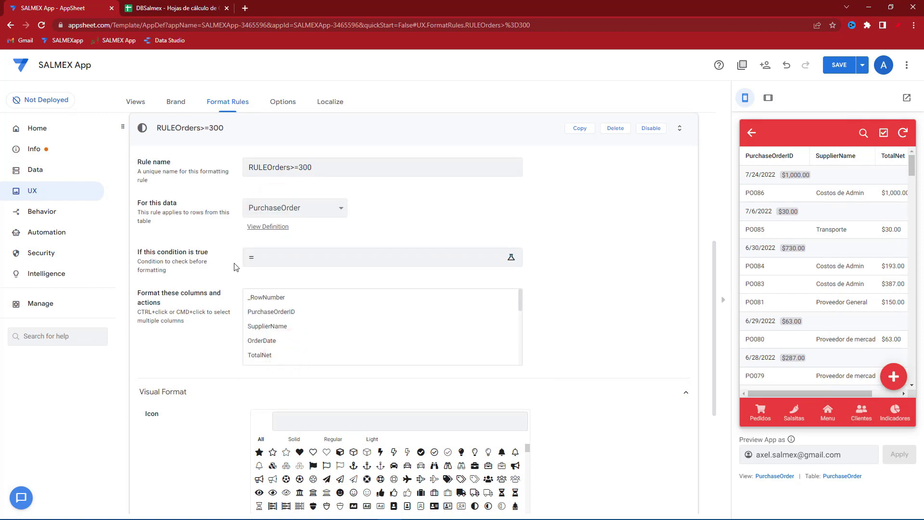
# - Set the rule condition to [TotalNet] >= 300 using the TotalNet column reference, then save the app
pyautogui.click(257, 263)
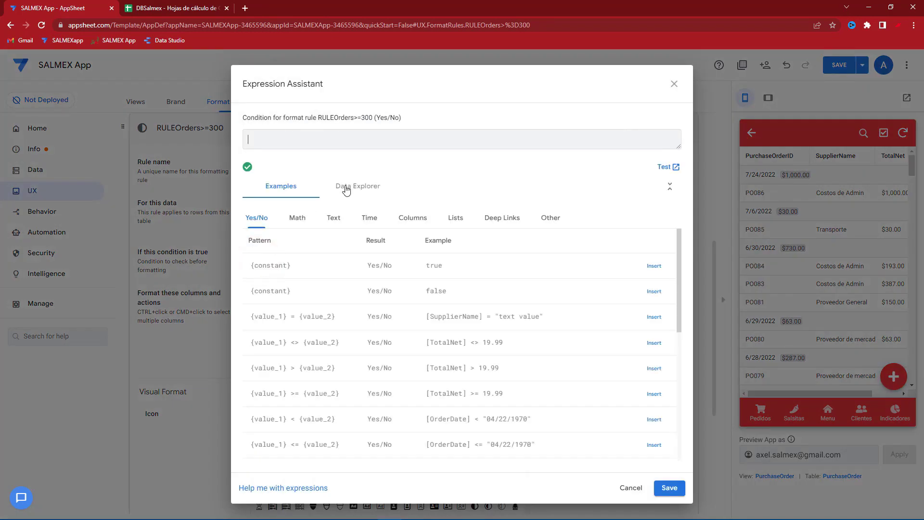
pyautogui.click(421, 219)
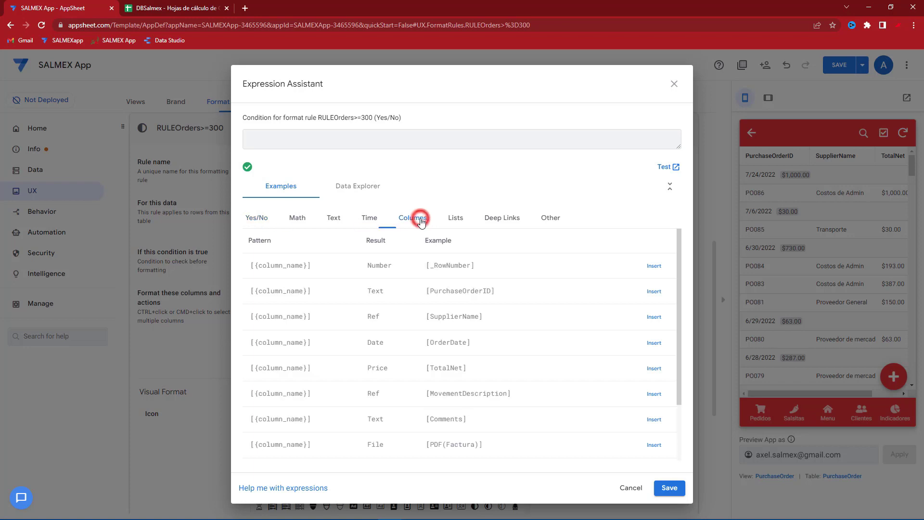
pyautogui.doubleClick(432, 369)
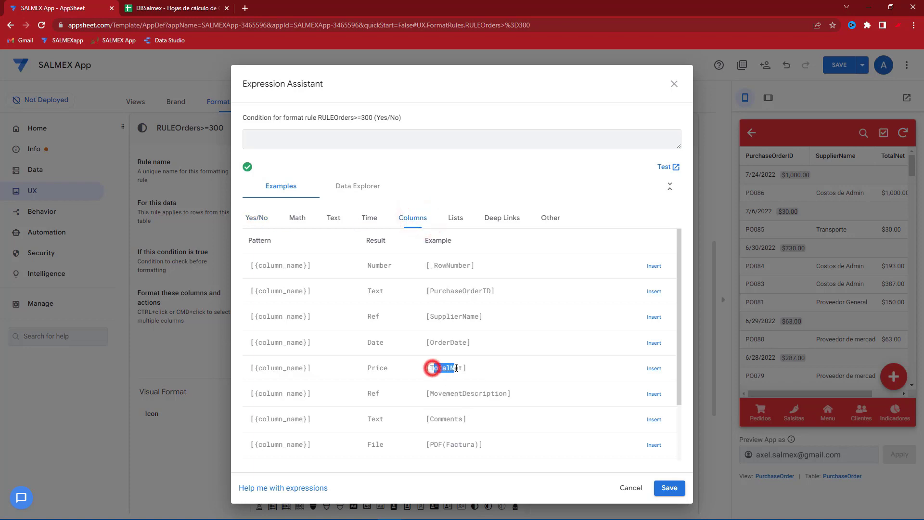
pyautogui.moveTo(461, 368); pyautogui.dragTo(434, 367)
pyautogui.click(653, 368)
pyautogui.click(329, 136)
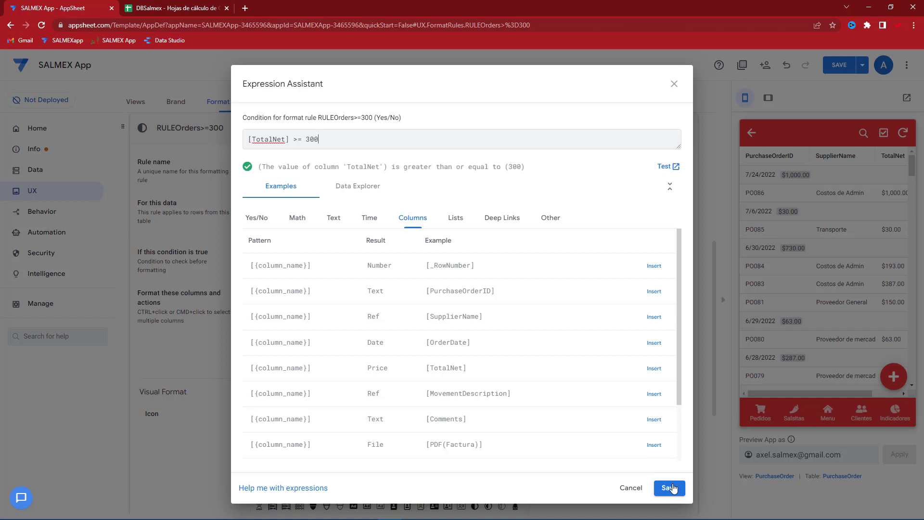
pyautogui.click(670, 488)
pyautogui.click(839, 65)
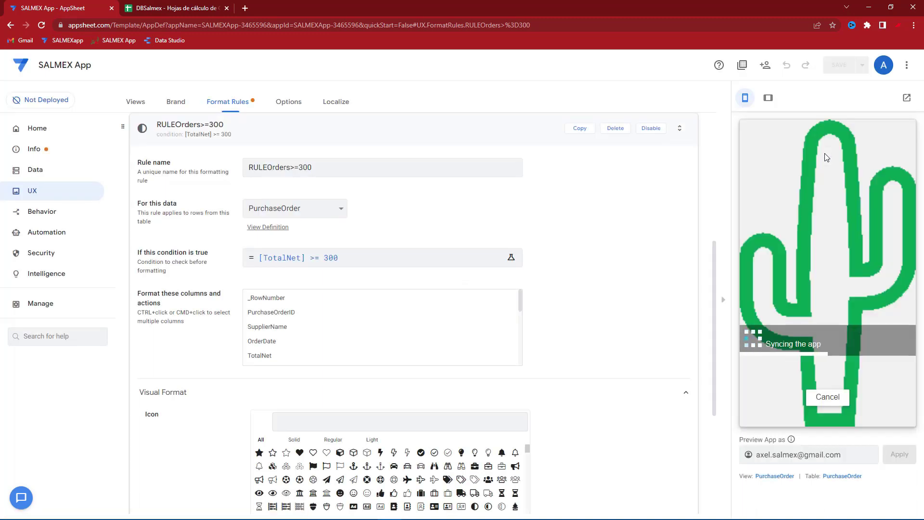
# - Format the PurchaseOrderID column with a red highlight and the eye icon, then save
pyautogui.scroll(-1, 471, 294)
pyautogui.scroll(-1, 470, 294)
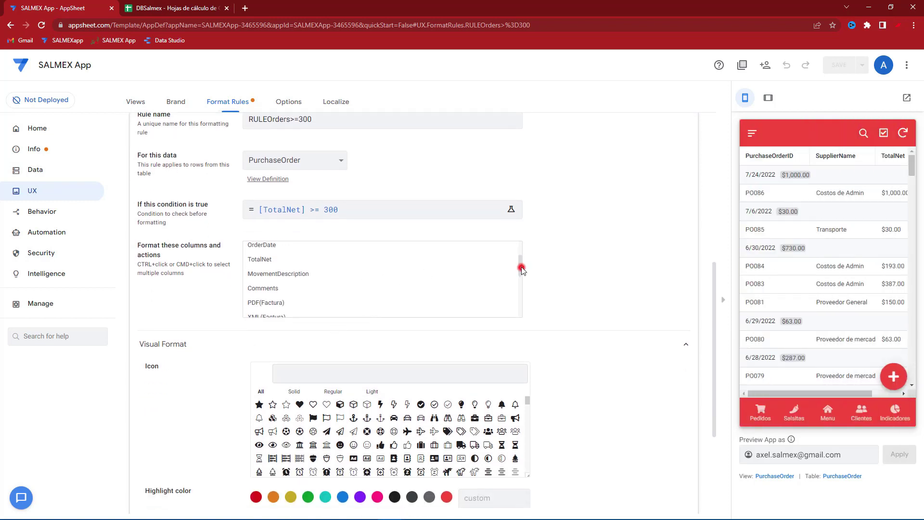
pyautogui.moveTo(521, 268); pyautogui.dragTo(521, 251)
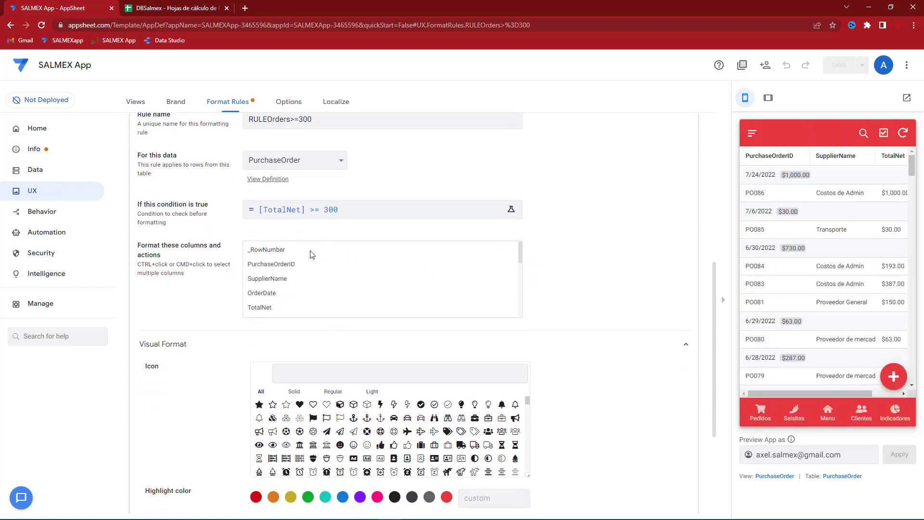
pyautogui.click(272, 266)
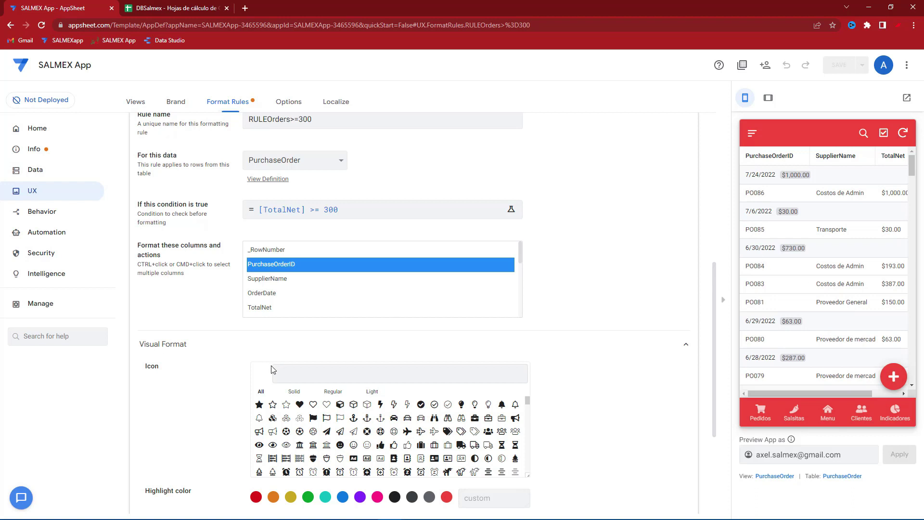
pyautogui.scroll(-1, 272, 369)
pyautogui.click(259, 452)
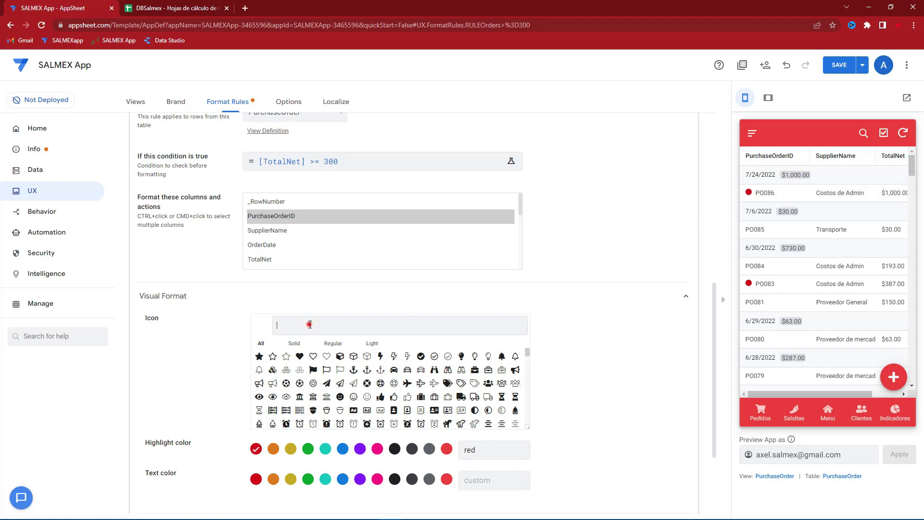
pyautogui.write('eye')
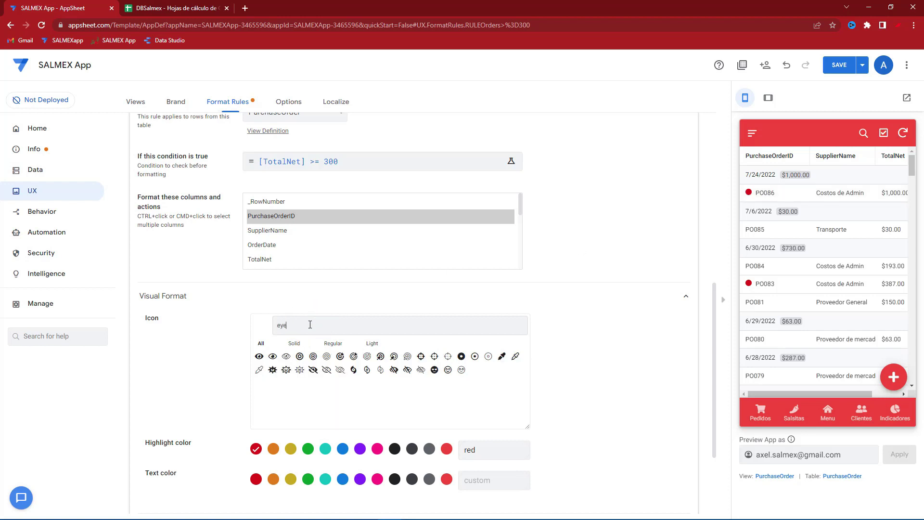
pyautogui.click(258, 356)
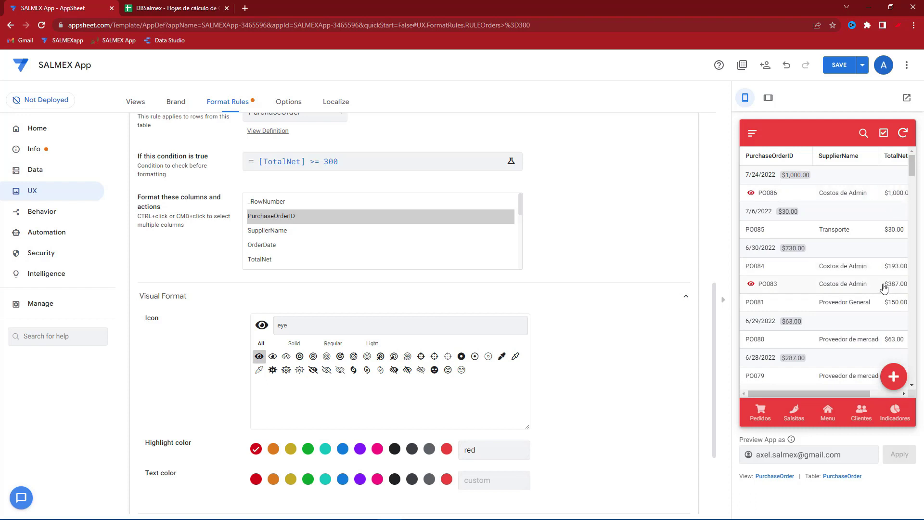
pyautogui.click(841, 68)
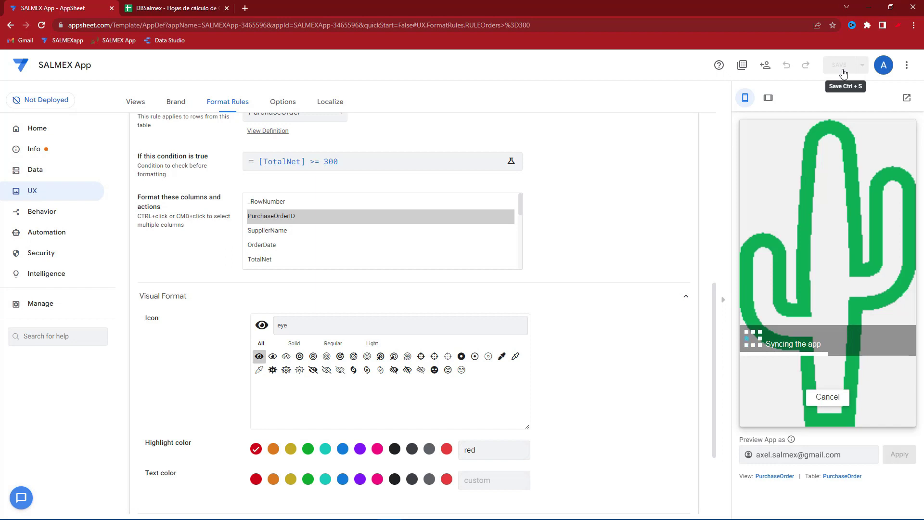
# - In Text Format, make the formatted order IDs bold, leaving uppercase off
pyautogui.scroll(-3, 443, 331)
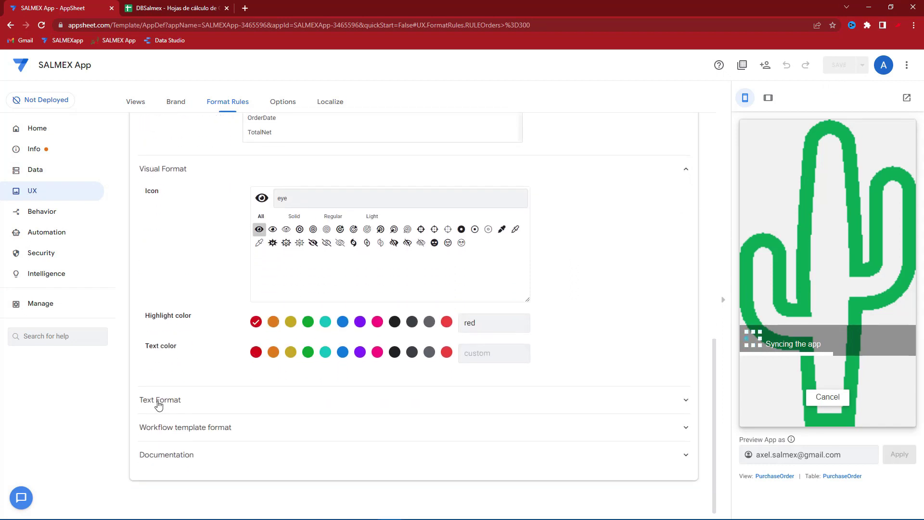
pyautogui.click(158, 403)
pyautogui.scroll(-1, 250, 390)
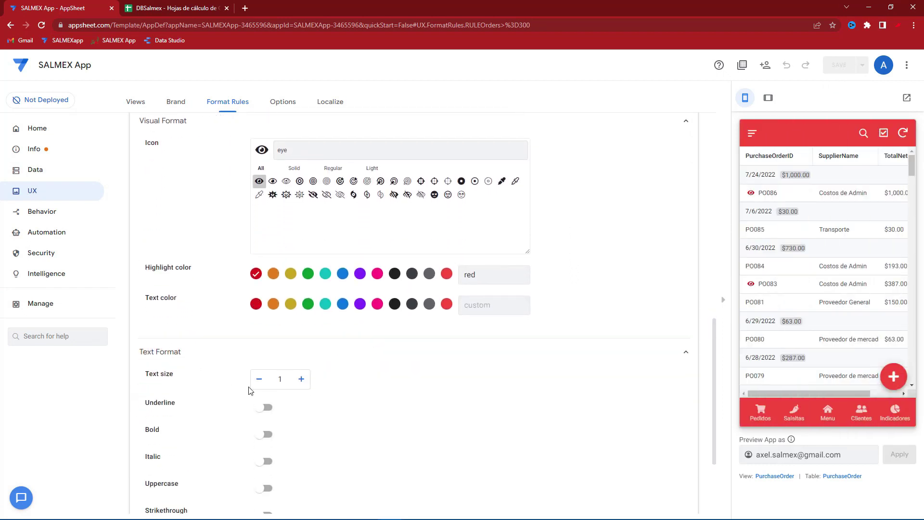
pyautogui.click(262, 435)
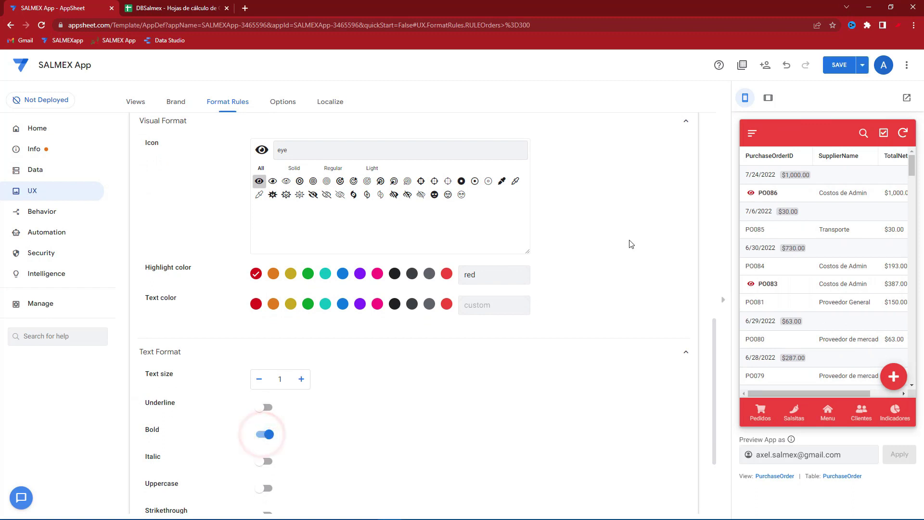
pyautogui.scroll(-1, 229, 469)
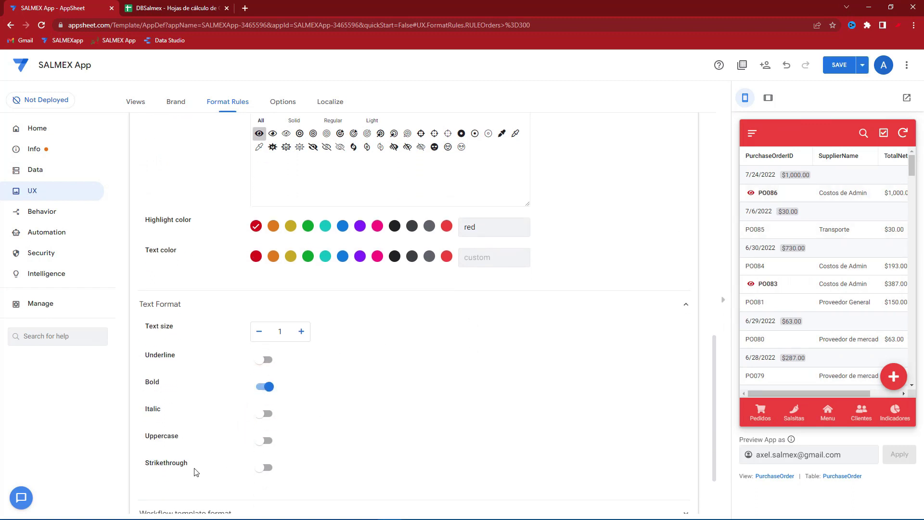
pyautogui.click(265, 440)
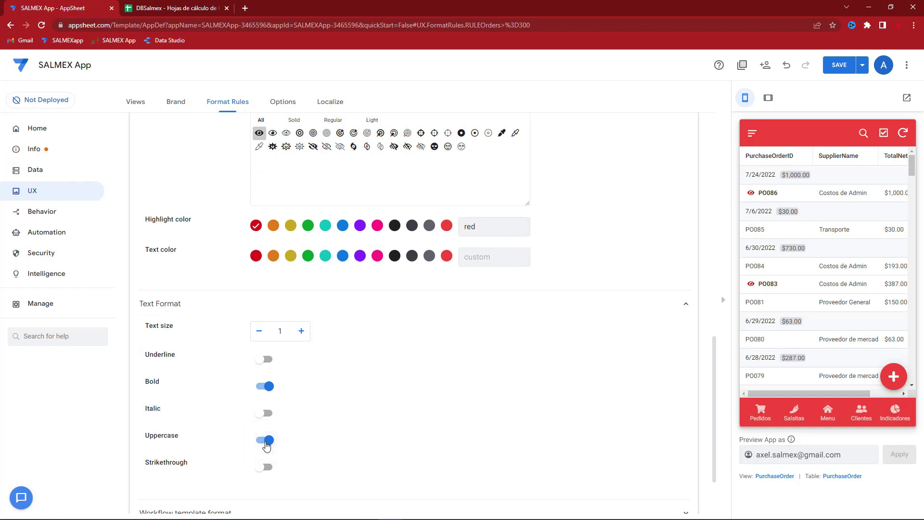
pyautogui.click(266, 441)
# - Add SupplierName to the formatted columns and turn on uppercase text
pyautogui.scroll(3, 342, 203)
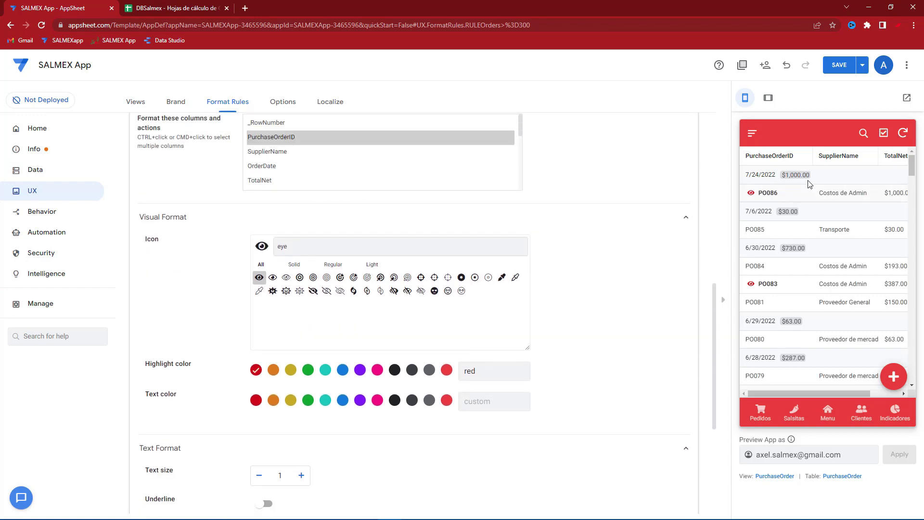
pyautogui.keyDown('ctrl'); pyautogui.click(283, 154); pyautogui.keyUp('ctrl')
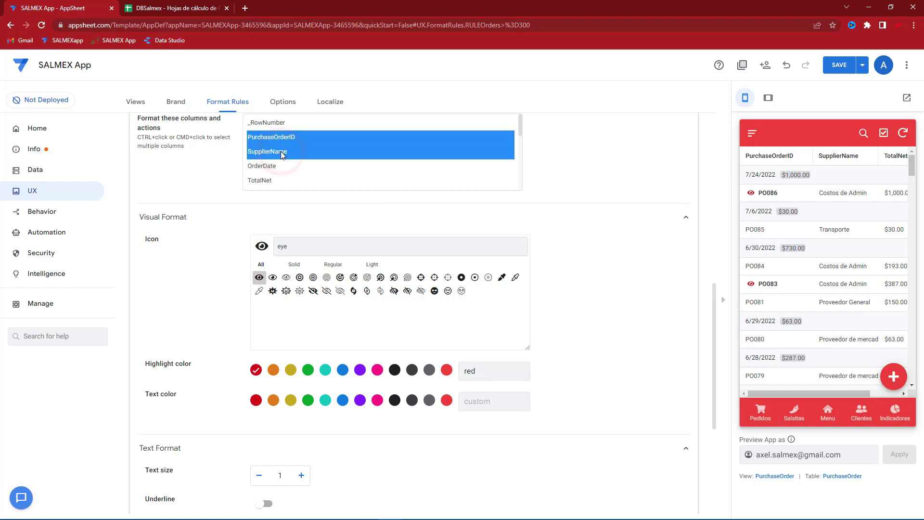
pyautogui.scroll(-3, 267, 462)
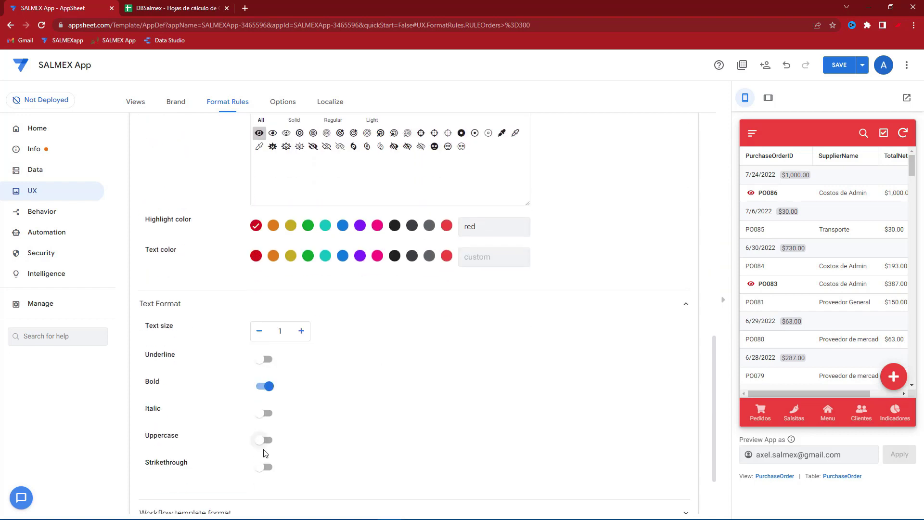
pyautogui.click(266, 441)
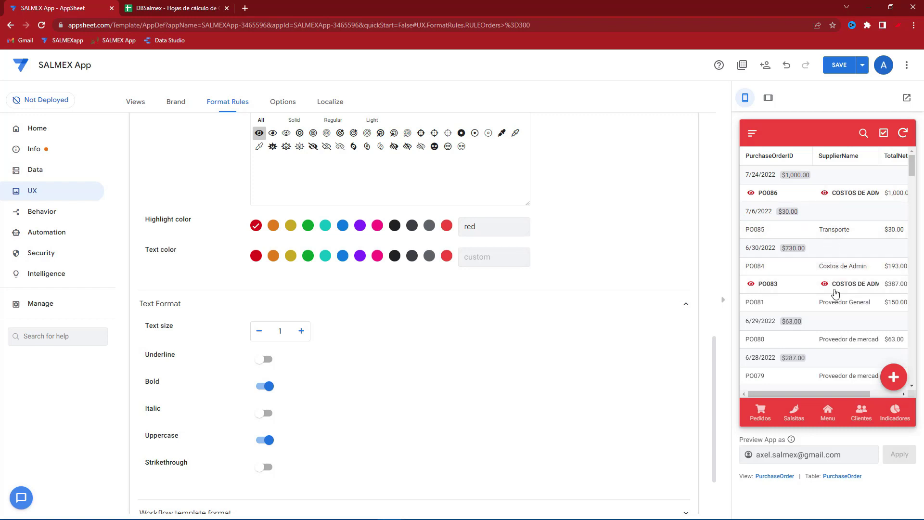
pyautogui.scroll(5, 374, 263)
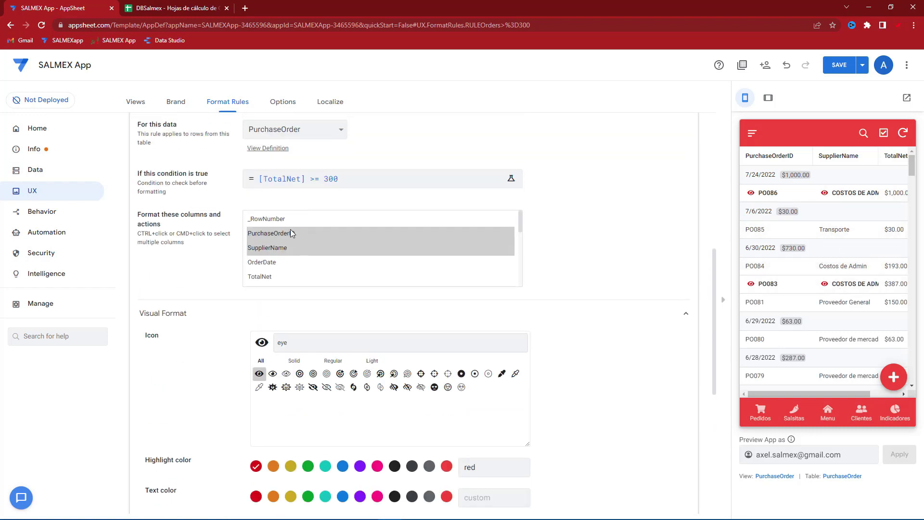
# - Deselect SupplierName so only PurchaseOrderID is formatted, then save the app
pyautogui.keyDown('ctrl'); pyautogui.click(286, 235); pyautogui.keyUp('ctrl')
pyautogui.keyDown('ctrl'); pyautogui.click(286, 235); pyautogui.keyUp('ctrl')
pyautogui.click(282, 235)
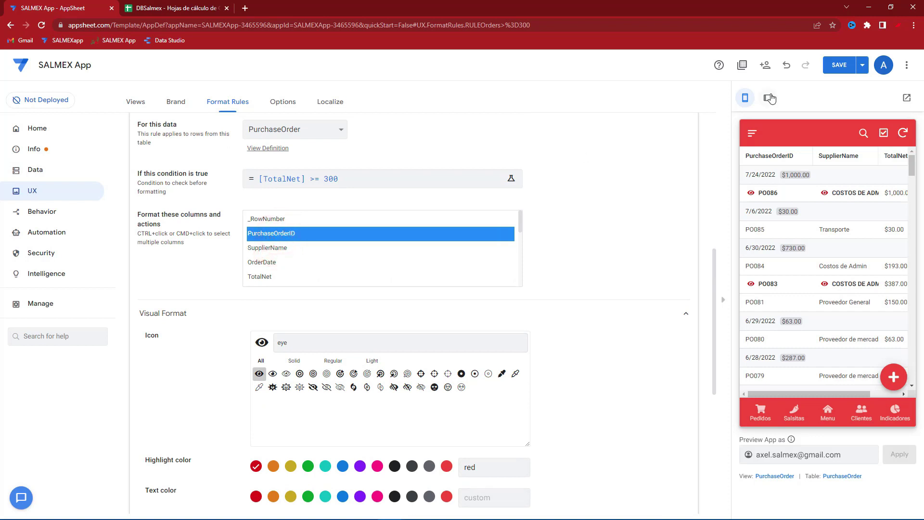
pyautogui.click(832, 69)
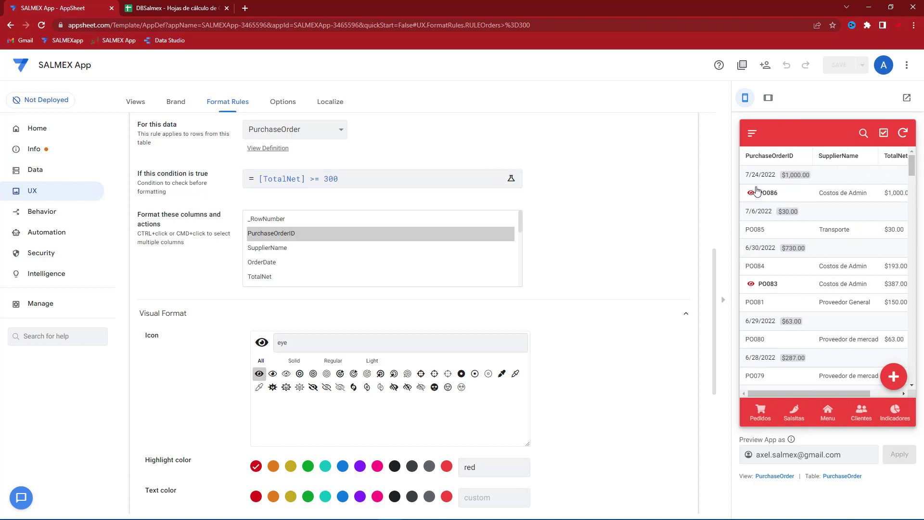
# - Replace the condition with an AND expression whose first part is [TotalNet] >= 300
pyautogui.click(332, 183)
pyautogui.moveTo(324, 139); pyautogui.dragTo(242, 142)
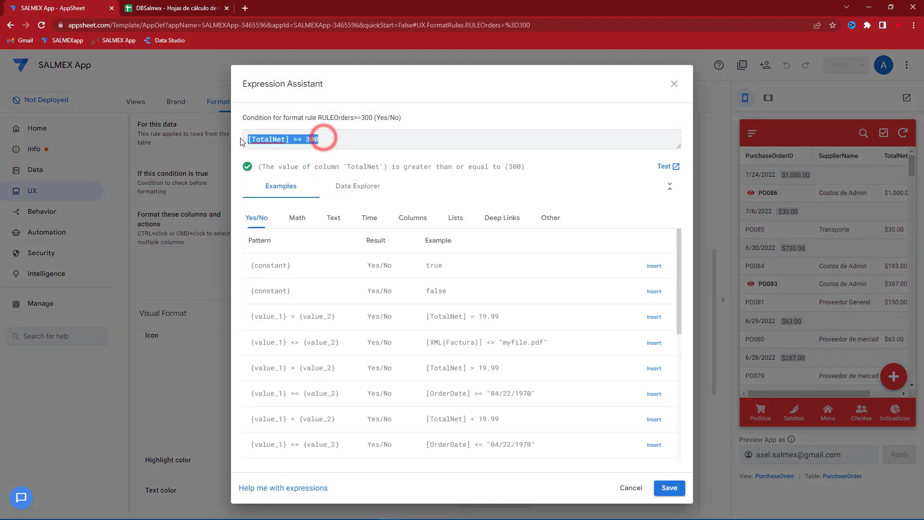
pyautogui.press('BackSpace')
pyautogui.write('AND')
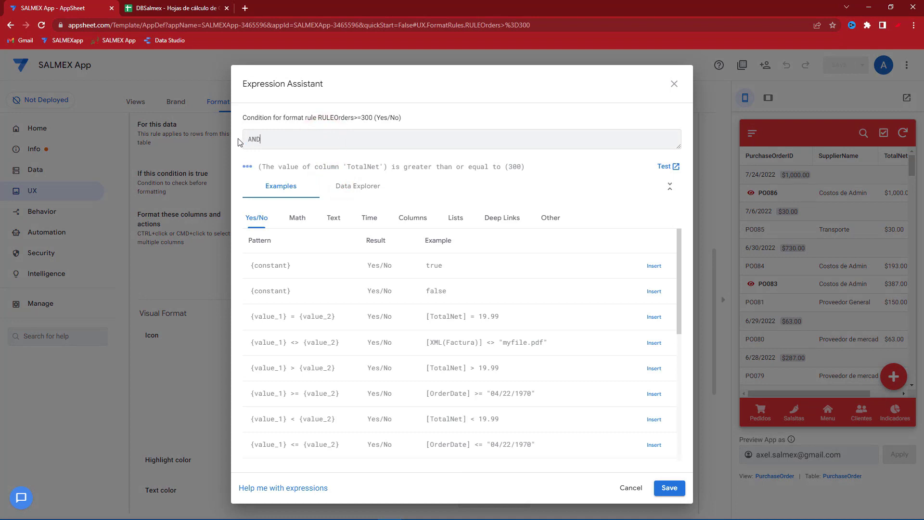
pyautogui.press('Return')
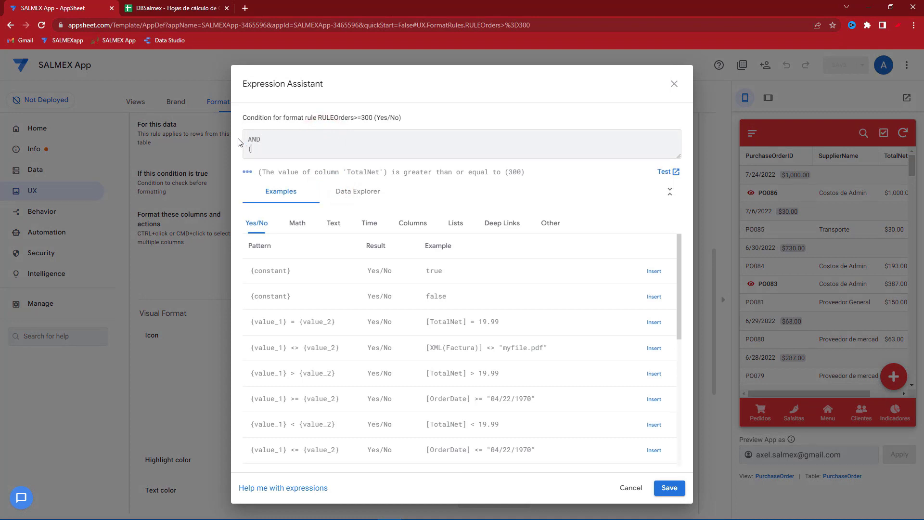
pyautogui.press('Return')
pyautogui.press('Return')
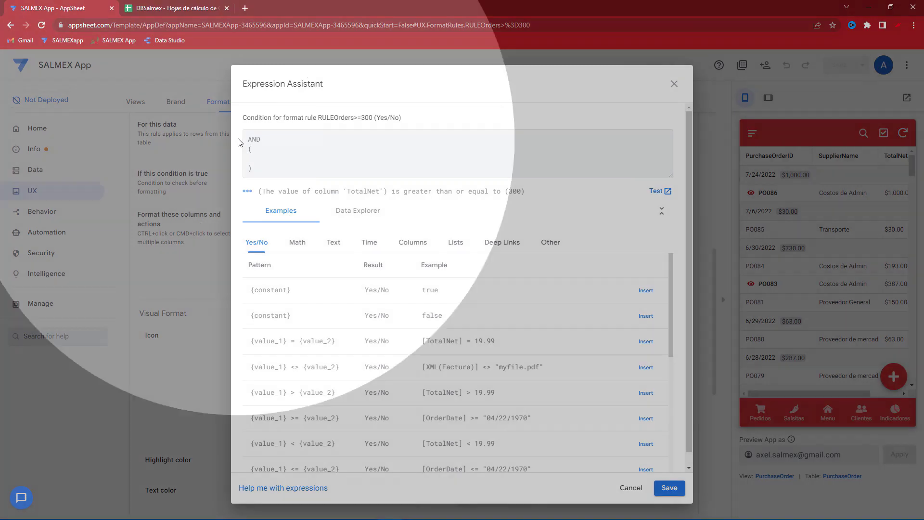
pyautogui.write('[TotalNet] >= 300')
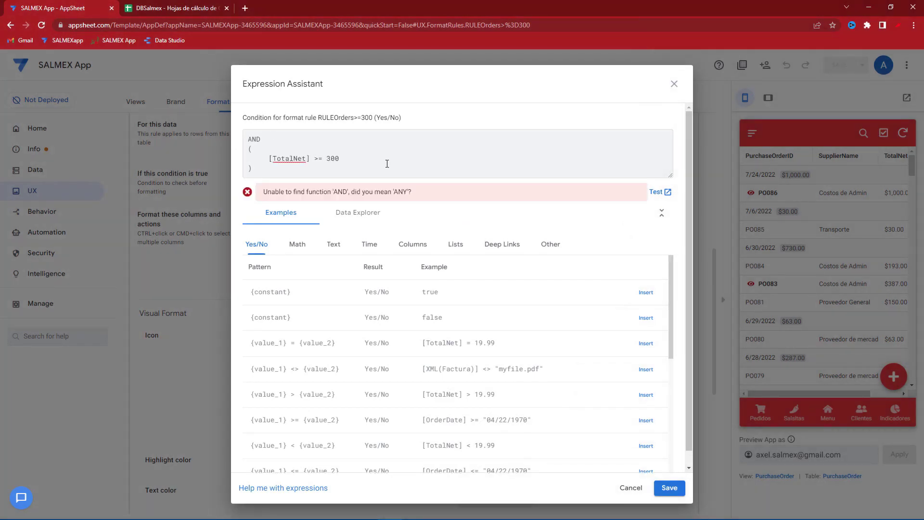
pyautogui.press('Return')
pyautogui.write(',')
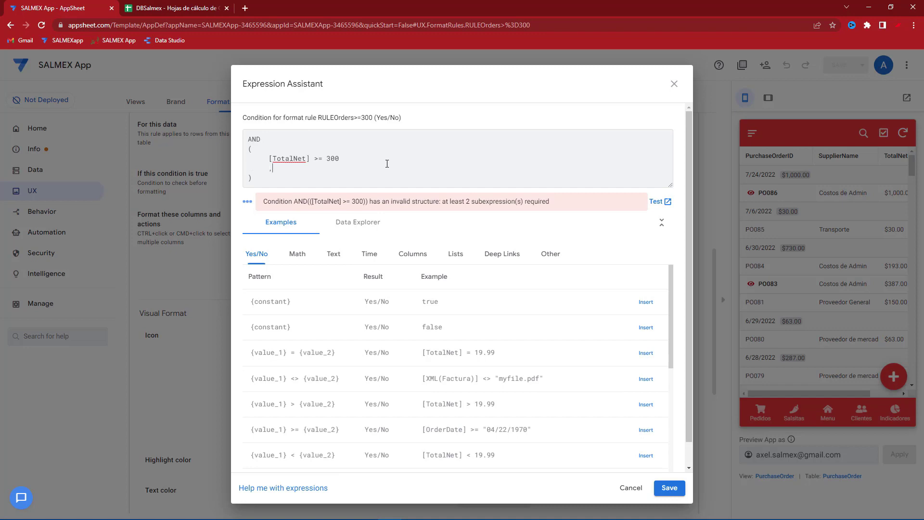
# - Add [OrderDate] >= TODAY() as the second condition, then save the rule and app
pyautogui.click(409, 255)
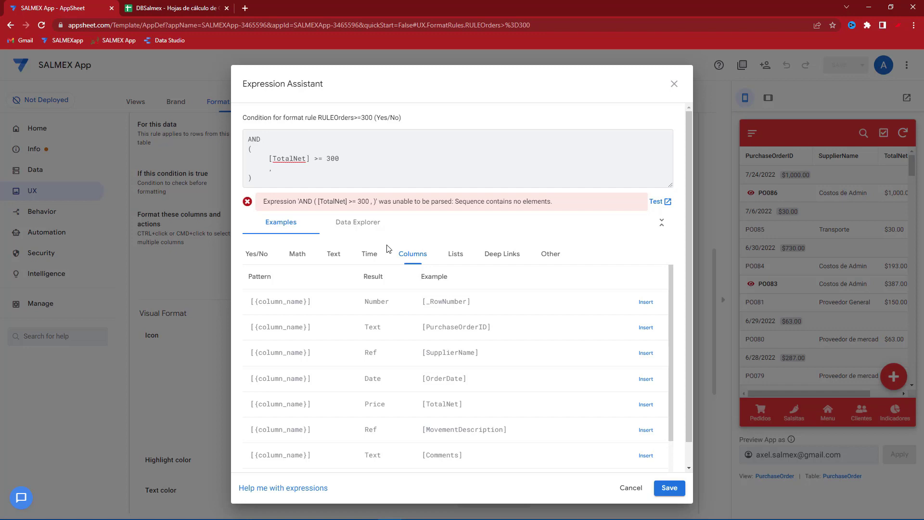
pyautogui.click(269, 173)
pyautogui.click(645, 379)
pyautogui.click(339, 172)
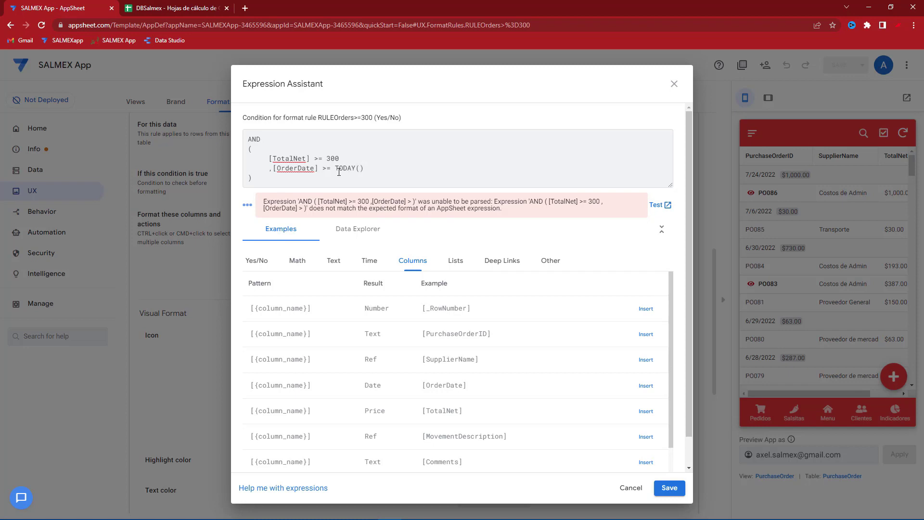
pyautogui.click(668, 487)
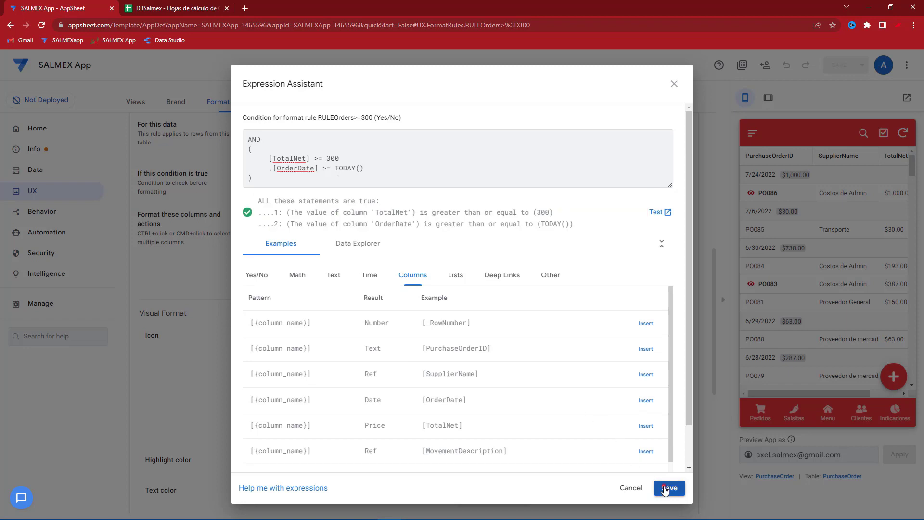
pyautogui.click(828, 67)
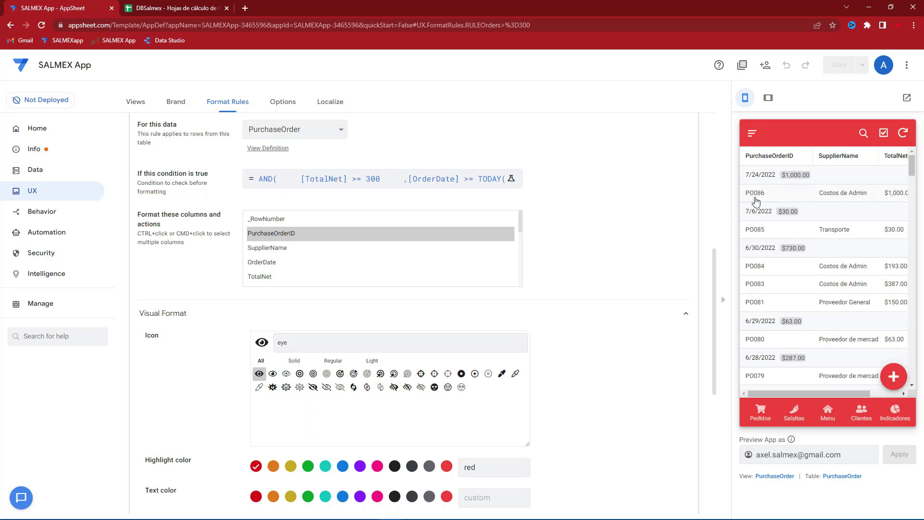
# - Change the date condition to [OrderDate] >= TODAY()-30 and save the app
pyautogui.click(433, 179)
pyautogui.click(385, 170)
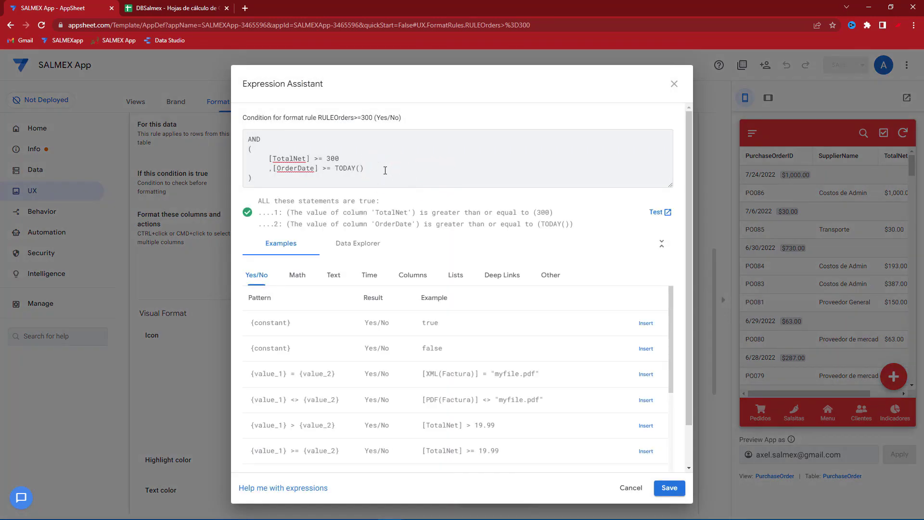
pyautogui.write('-30')
pyautogui.click(668, 488)
pyautogui.click(840, 66)
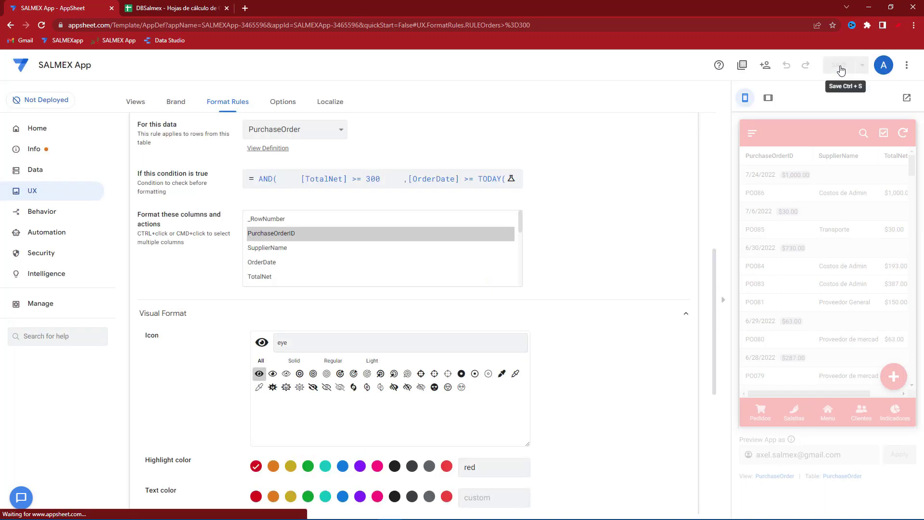
# - Switch the preview to tablet layout and scroll through the orders list
pyautogui.click(768, 98)
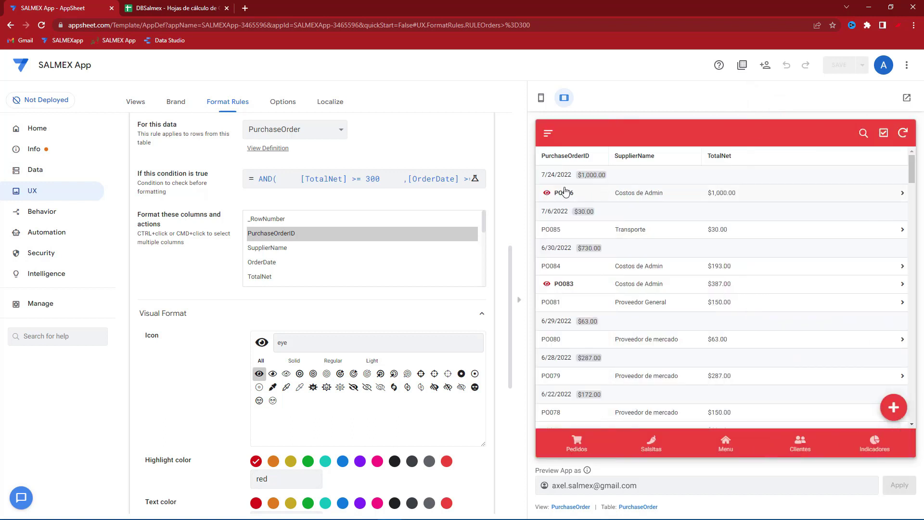
pyautogui.scroll(-2, 580, 268)
pyautogui.scroll(-3, 583, 279)
pyautogui.scroll(-3, 585, 289)
pyautogui.scroll(-2, 587, 302)
pyautogui.scroll(-4, 588, 302)
pyautogui.scroll(-4, 586, 289)
pyautogui.scroll(-4, 586, 303)
pyautogui.scroll(-4, 584, 312)
pyautogui.scroll(5, 585, 313)
pyautogui.scroll(6, 577, 301)
pyautogui.scroll(6, 582, 297)
pyautogui.scroll(5, 581, 291)
# - Change the date offset from TODAY()-30 to TODAY()-100 and save the app
pyautogui.click(404, 179)
pyautogui.doubleClick(376, 168)
pyautogui.write('100')
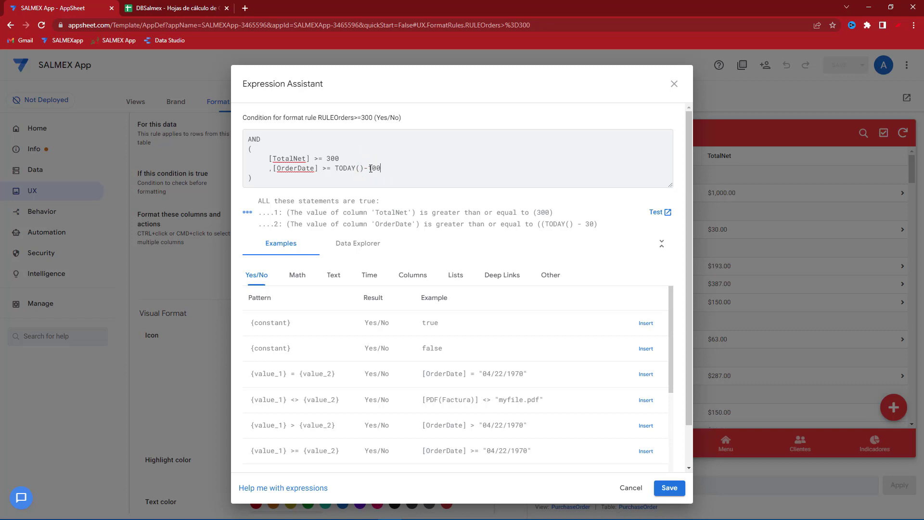
pyautogui.click(670, 488)
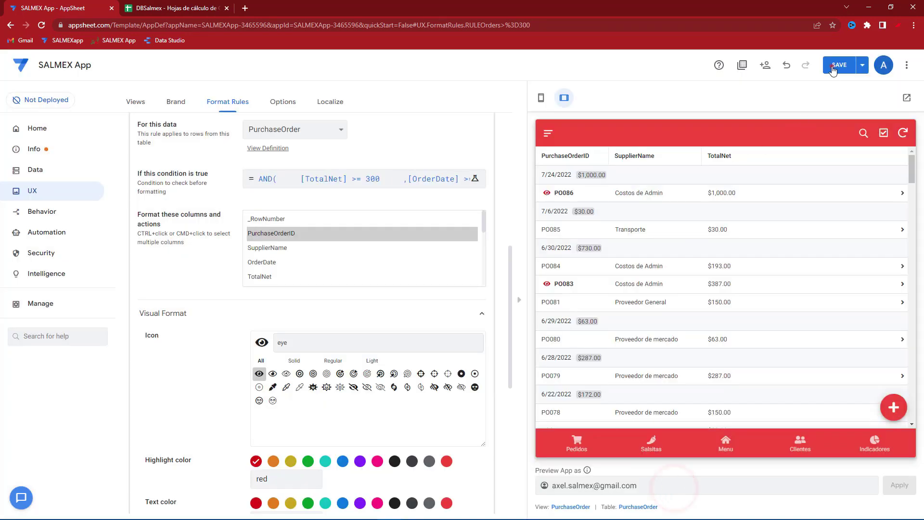
pyautogui.click(832, 65)
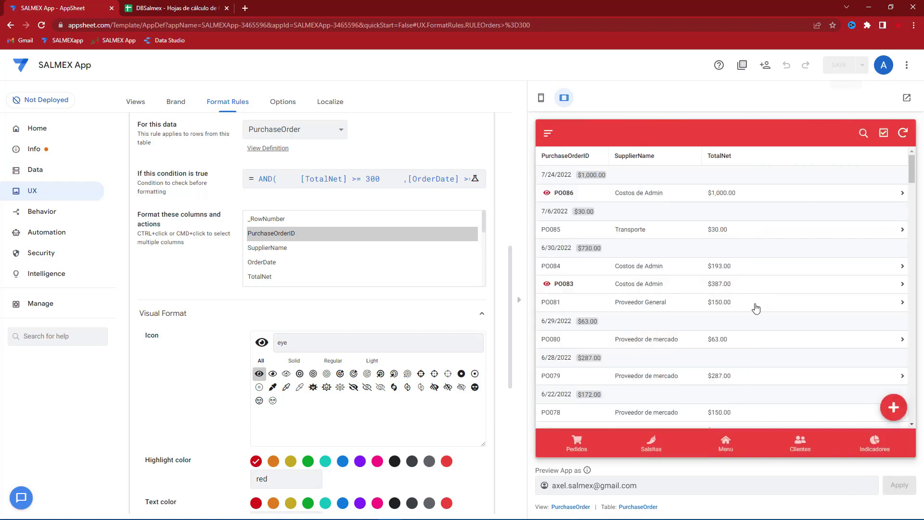
# - Scroll the preview to check that PO0072, PO0070, PO0069 and PO0067 now show the eye icon
pyautogui.scroll(-3, 578, 226)
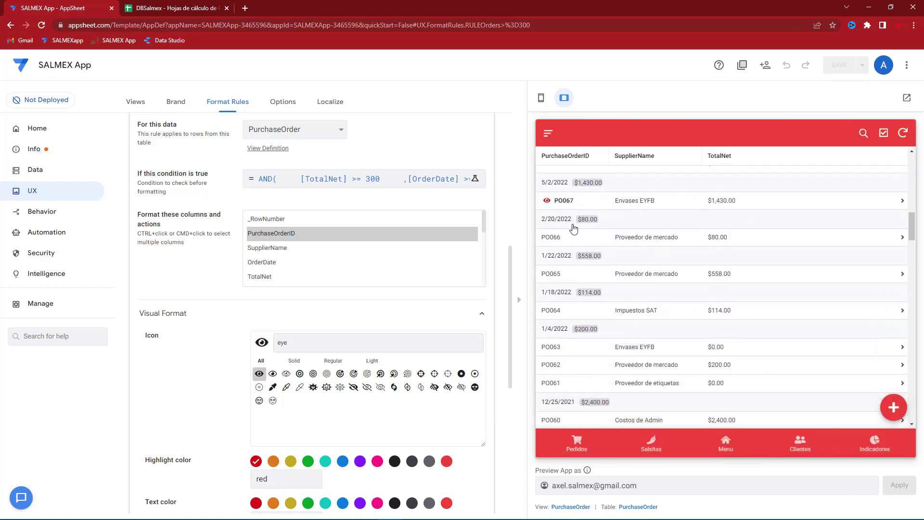
pyautogui.scroll(-4, 568, 255)
pyautogui.scroll(-3, 578, 279)
pyautogui.scroll(-5, 580, 288)
pyautogui.scroll(-5, 582, 295)
pyautogui.scroll(-5, 583, 301)
pyautogui.scroll(-5, 583, 302)
pyautogui.scroll(5, 584, 299)
pyautogui.scroll(5, 587, 295)
pyautogui.scroll(5, 587, 291)
pyautogui.scroll(5, 589, 290)
pyautogui.scroll(3, 588, 290)
pyautogui.scroll(3, 587, 291)
pyautogui.scroll(3, 586, 289)
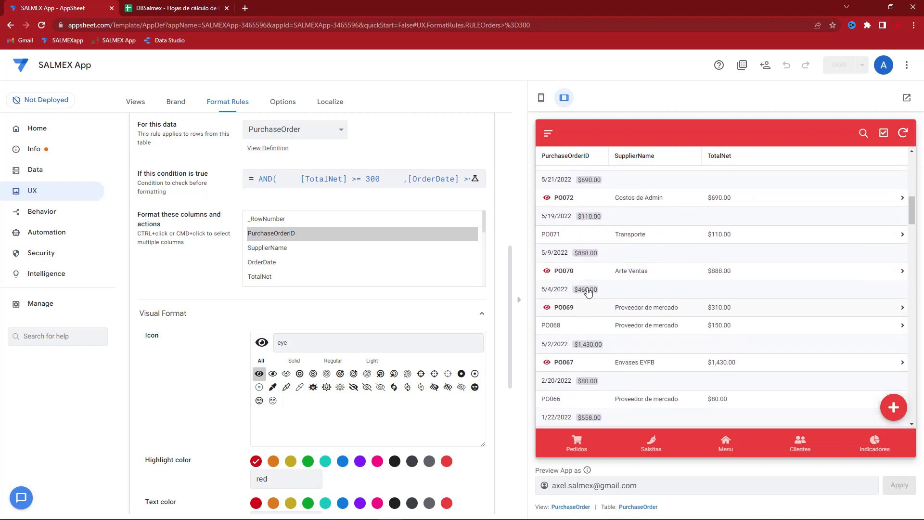
pyautogui.scroll(3, 573, 279)
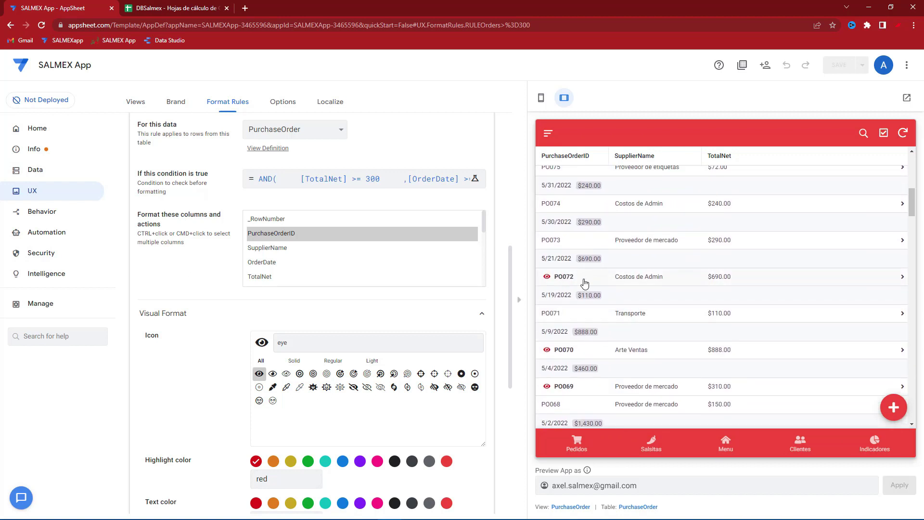
pyautogui.scroll(1, 572, 292)
pyautogui.scroll(3, 572, 289)
pyautogui.scroll(3, 569, 270)
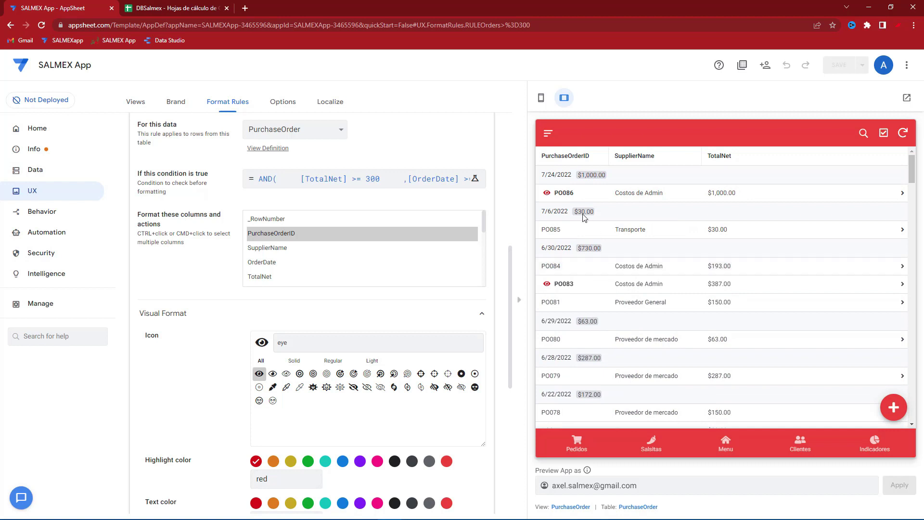
pyautogui.scroll(-2, 566, 259)
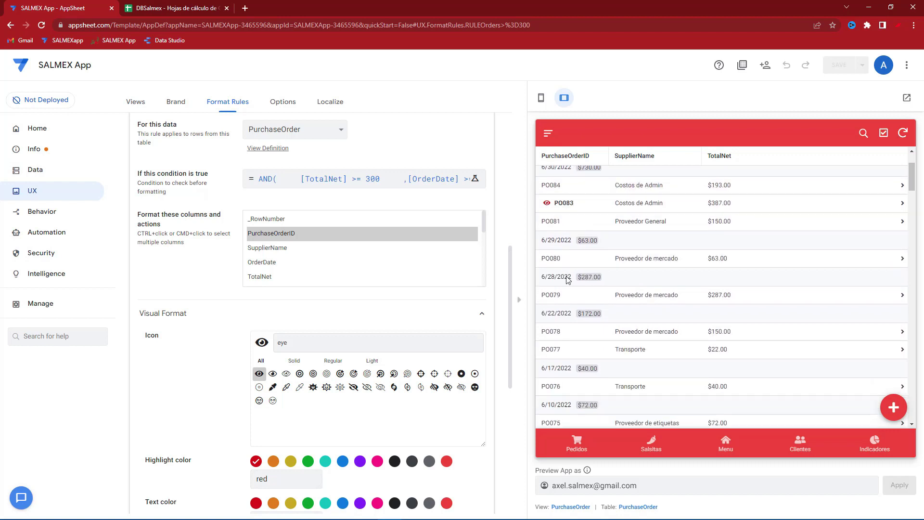
# - Change the date offset from TODAY()-100 back to TODAY()-30 and save the app
pyautogui.click(430, 179)
pyautogui.click(674, 84)
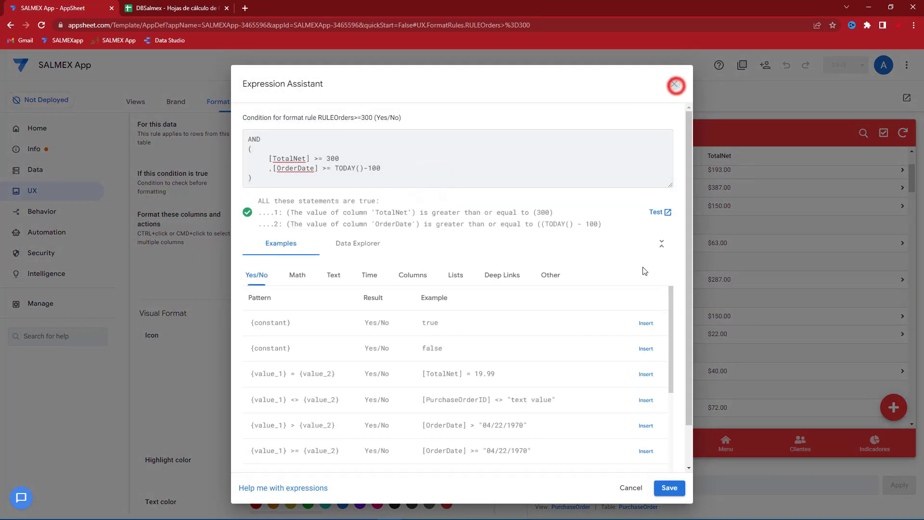
pyautogui.scroll(-2, 642, 318)
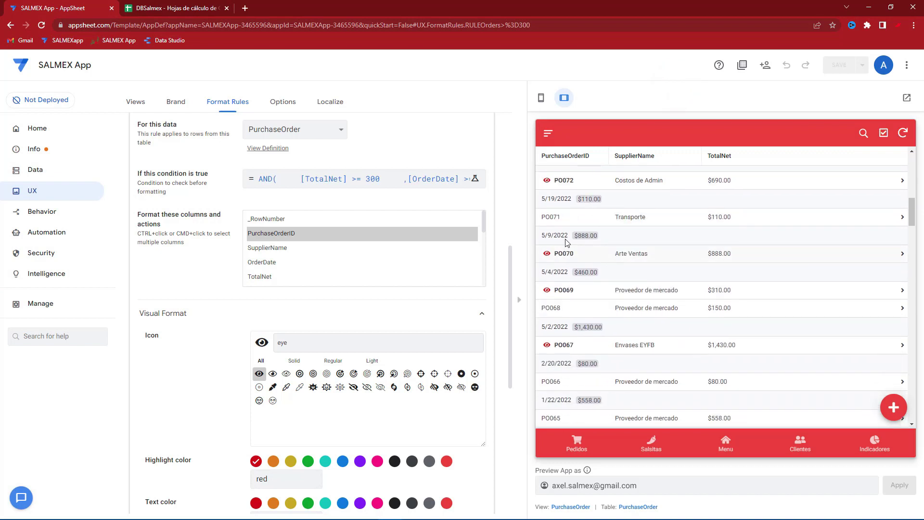
pyautogui.click(439, 179)
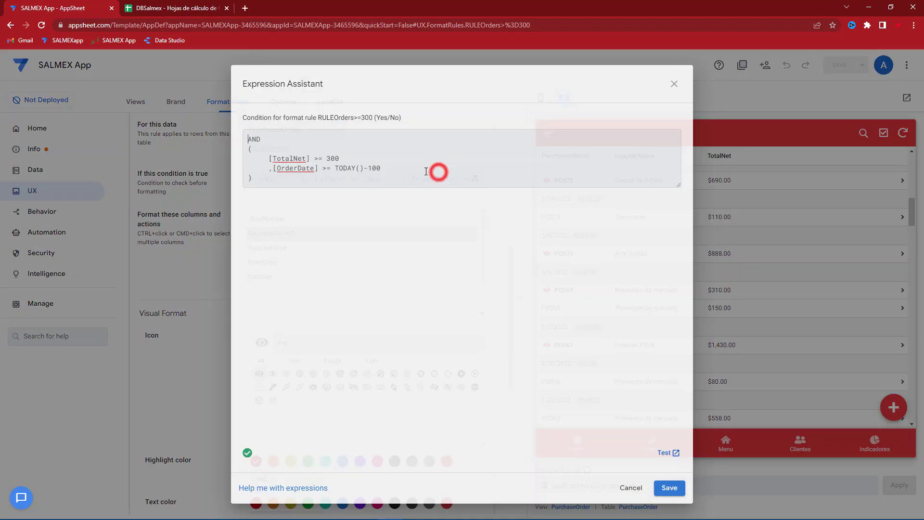
pyautogui.doubleClick(375, 168)
pyautogui.write('30')
pyautogui.click(669, 488)
pyautogui.click(841, 67)
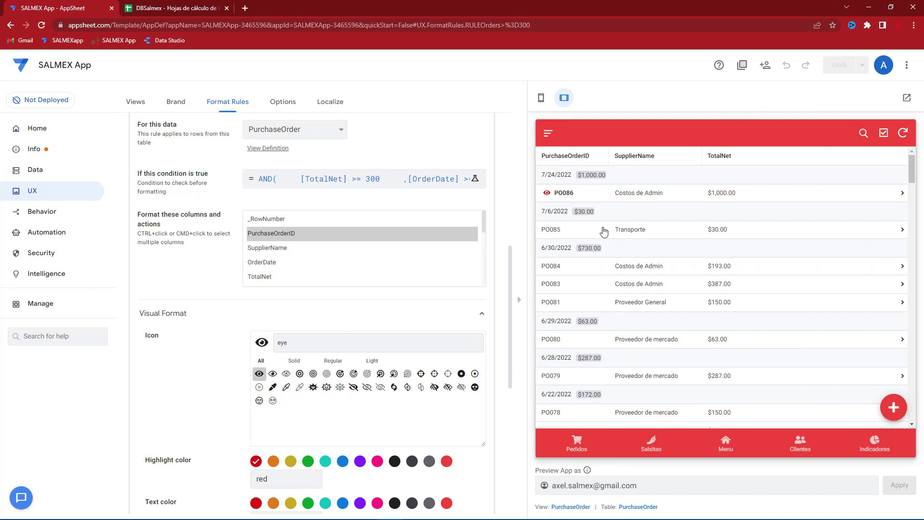
# - Scroll the preview to confirm only PO0086 keeps the red eye icon
pyautogui.scroll(-3, 603, 232)
pyautogui.scroll(3, 602, 238)
pyautogui.scroll(-1, 602, 243)
pyautogui.scroll(2, 598, 260)
pyautogui.scroll(-3, 605, 233)
pyautogui.scroll(5, 604, 233)
# - Collapse the open rule and show the Pedidos orders list in the phone preview
pyautogui.click(543, 97)
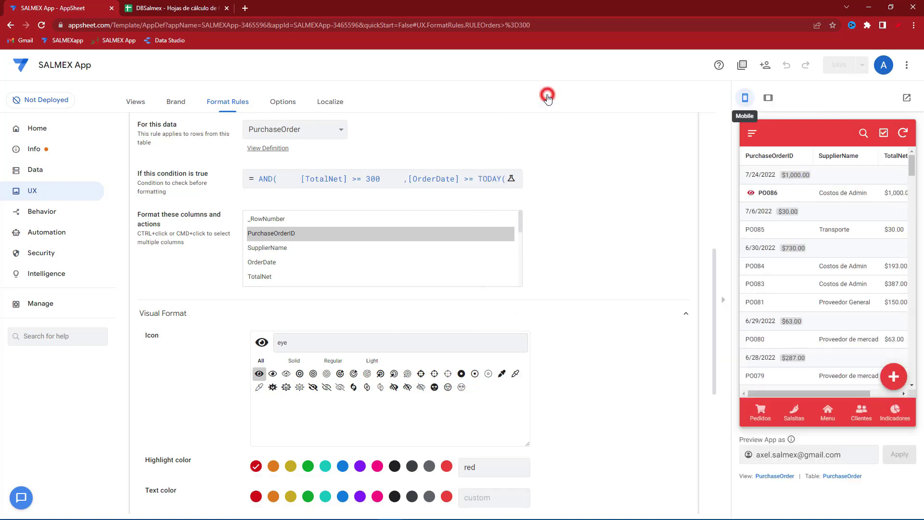
pyautogui.scroll(5, 217, 270)
pyautogui.click(222, 300)
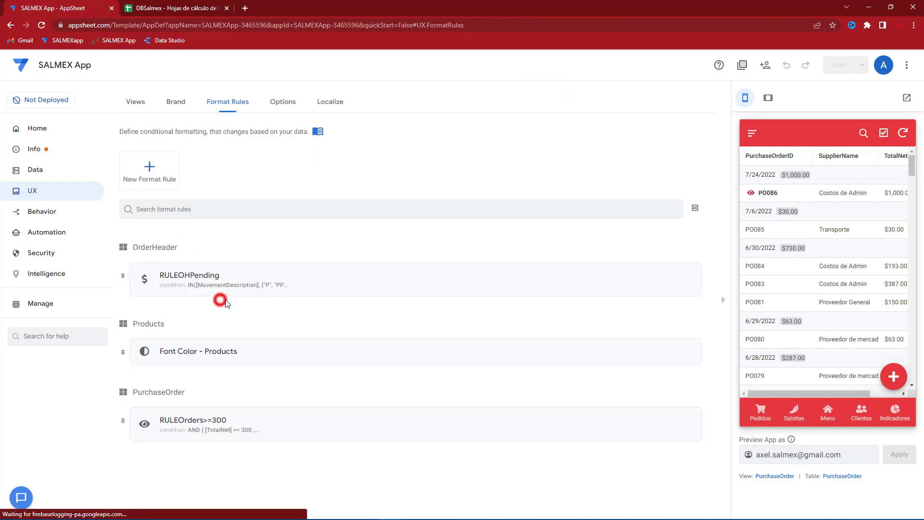
pyautogui.click(760, 412)
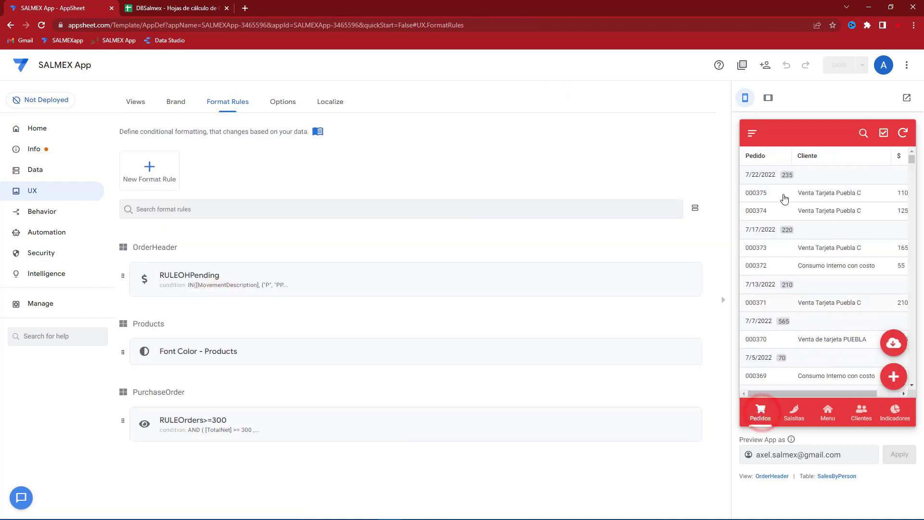
pyautogui.scroll(-2, 815, 303)
pyautogui.scroll(-1, 816, 308)
pyautogui.scroll(-1, 816, 312)
pyautogui.scroll(-1, 817, 316)
pyautogui.scroll(1, 817, 317)
pyautogui.scroll(1, 817, 320)
pyautogui.scroll(1, 816, 323)
pyautogui.scroll(1, 817, 327)
pyautogui.scroll(1, 817, 325)
pyautogui.scroll(2, 817, 321)
pyautogui.scroll(1, 819, 316)
# - Switch the preview to tablet layout and add a new format rule
pyautogui.click(765, 98)
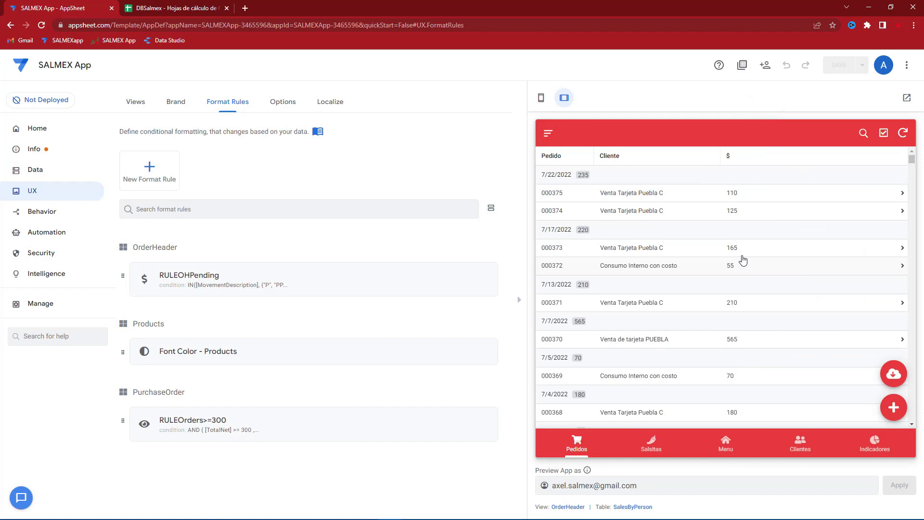
pyautogui.scroll(-1, 737, 310)
pyautogui.scroll(-1, 736, 288)
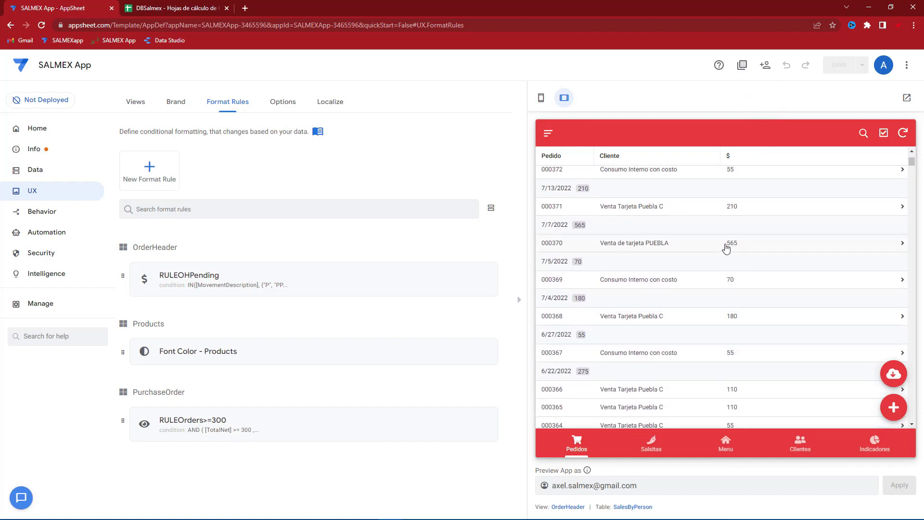
pyautogui.click(150, 167)
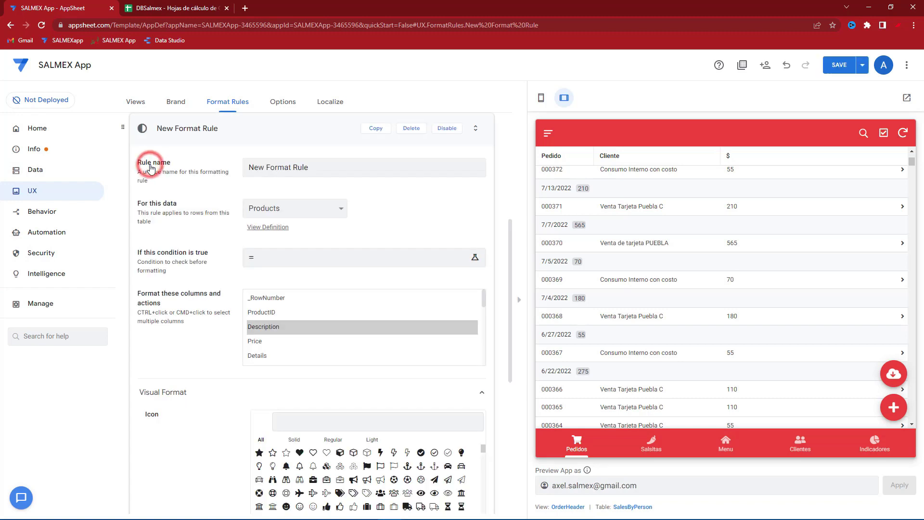
# - Name the rule RULESales>=500, apply it to OrderHeader, and target the OrderID column
pyautogui.tripleClick(320, 166)
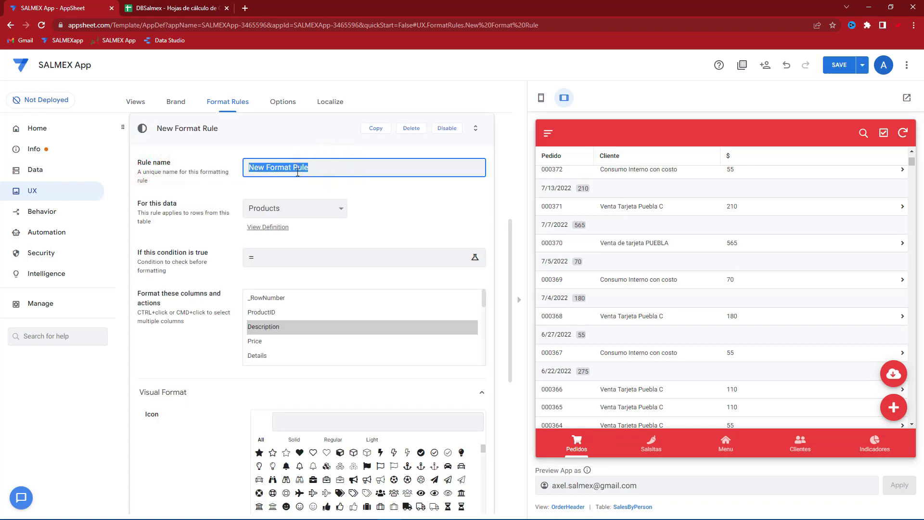
pyautogui.write('RULESales>=500')
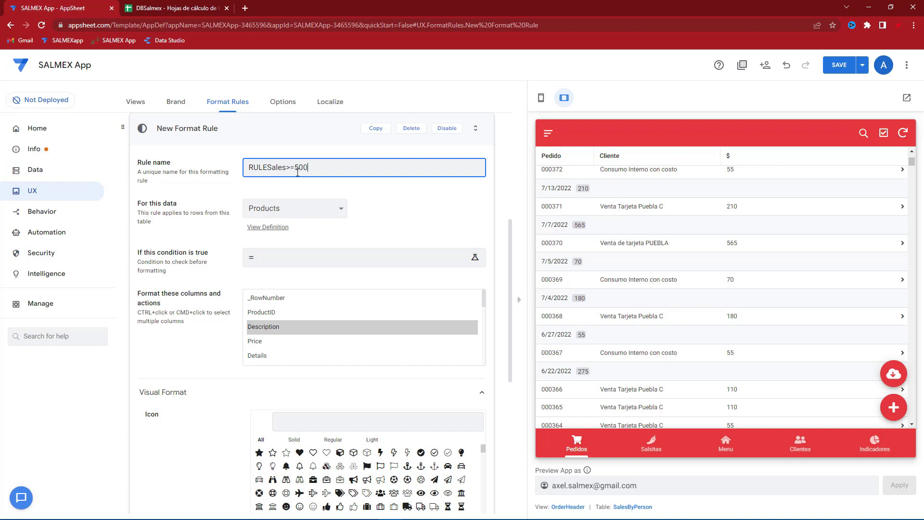
pyautogui.click(279, 208)
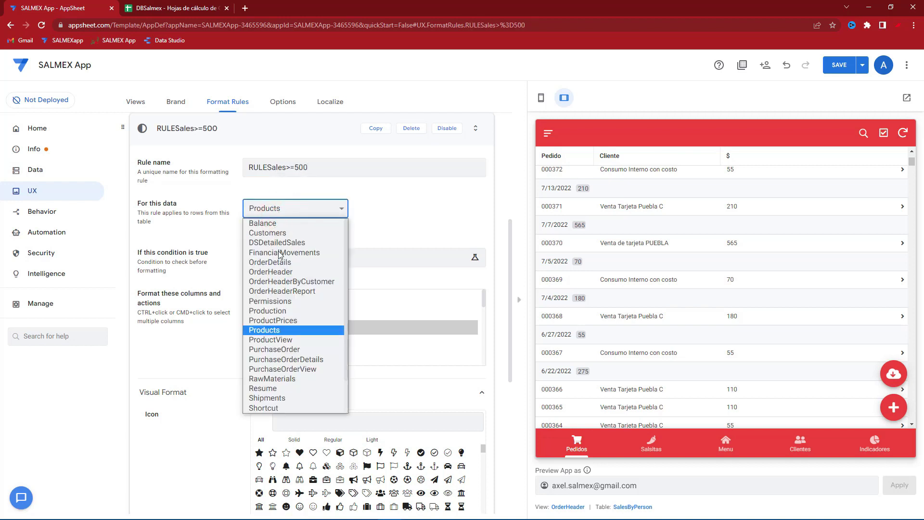
pyautogui.click(278, 273)
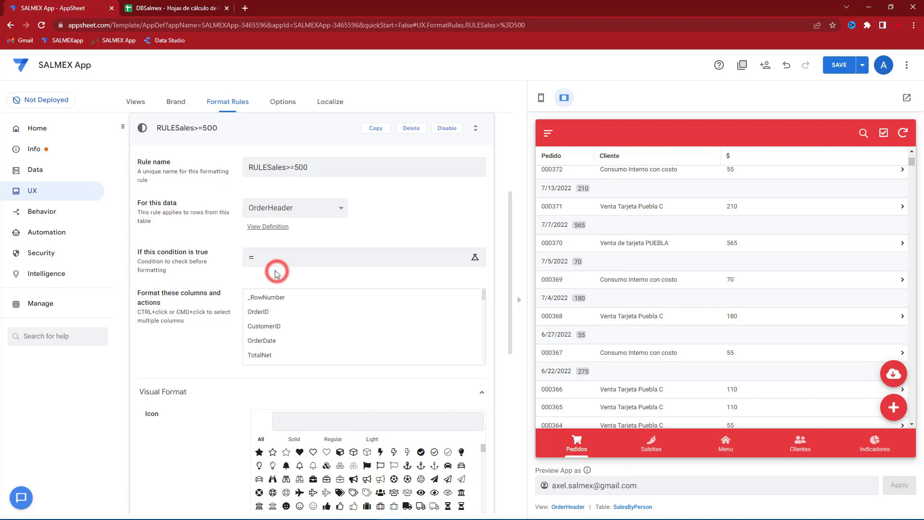
pyautogui.click(265, 314)
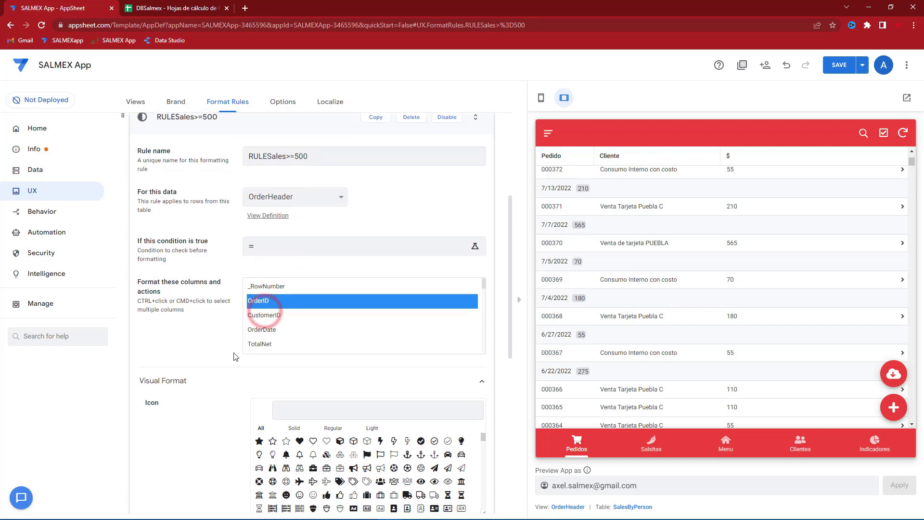
# - Give OrderID a bell icon with a yellow highlight
pyautogui.scroll(-1, 273, 417)
pyautogui.click(300, 376)
pyautogui.write('alert')
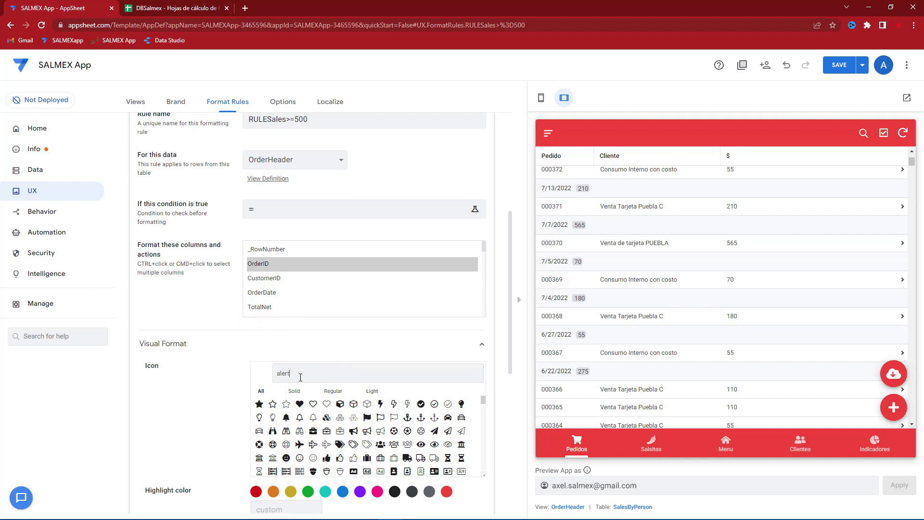
pyautogui.click(260, 406)
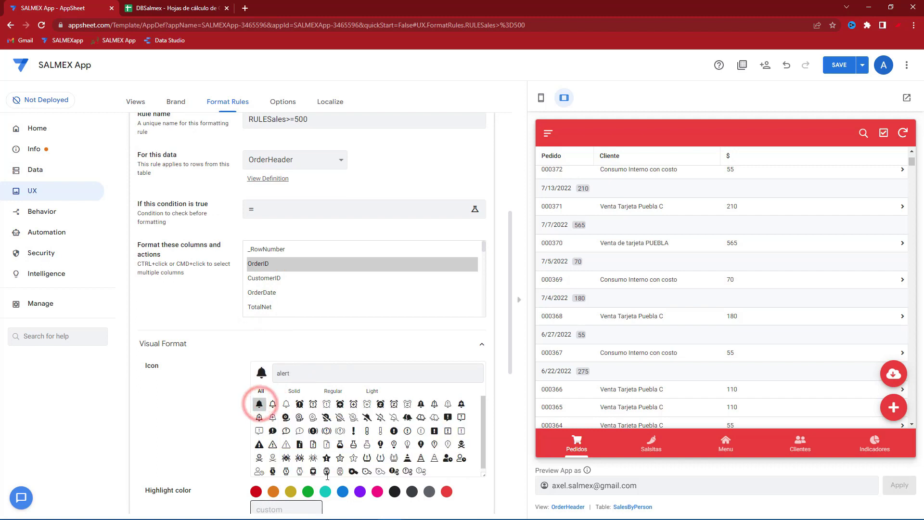
pyautogui.scroll(-1, 463, 477)
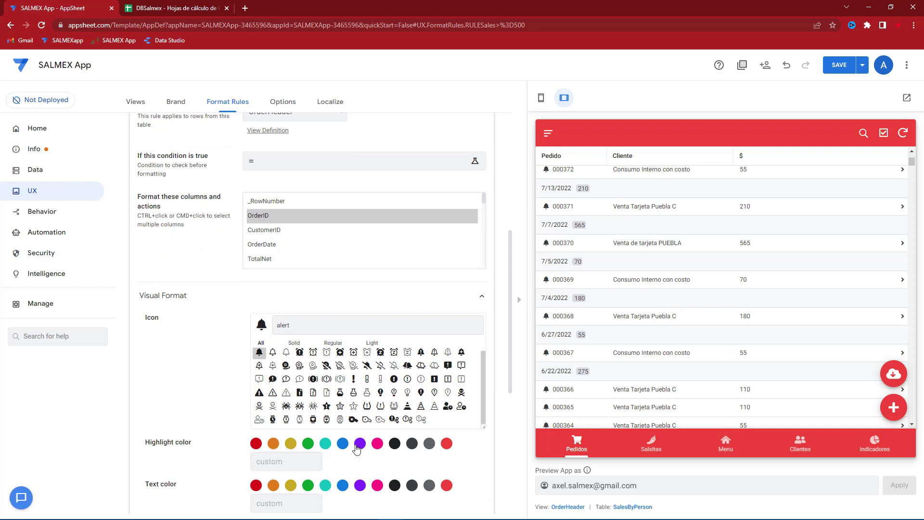
pyautogui.click(291, 443)
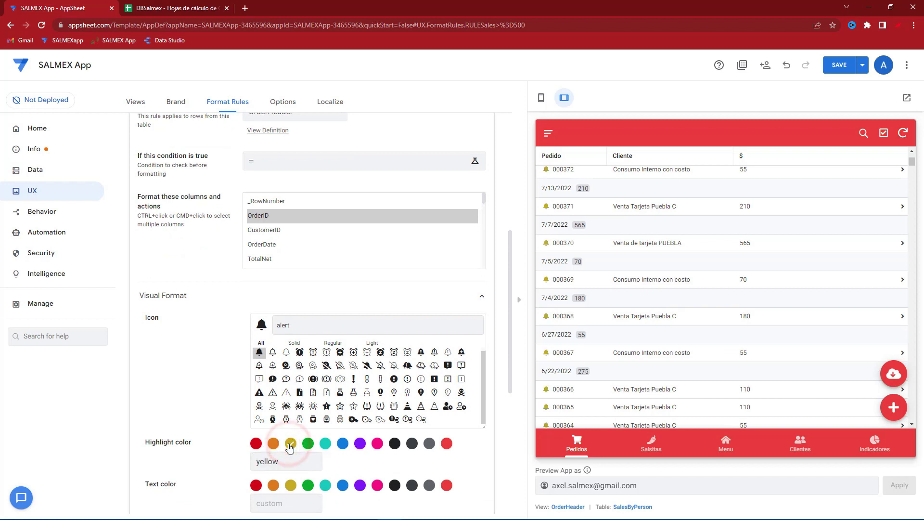
# - Make the OrderID text yellow and bold, with no underline
pyautogui.scroll(-2, 282, 445)
pyautogui.scroll(-1, 282, 445)
pyautogui.click(290, 341)
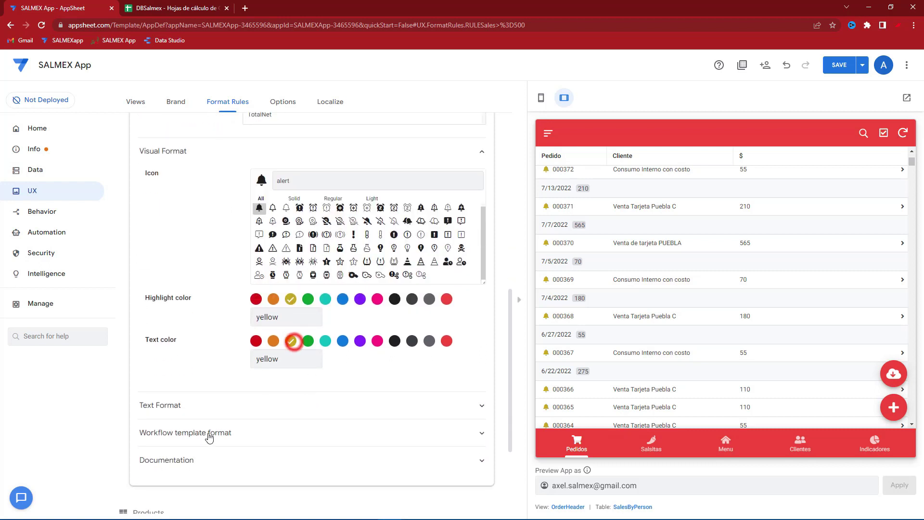
pyautogui.click(189, 405)
pyautogui.click(264, 488)
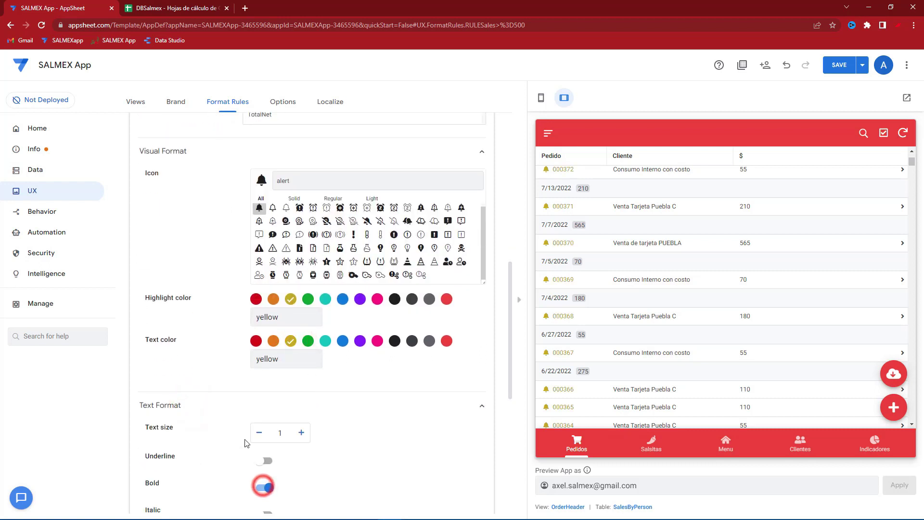
pyautogui.click(264, 460)
pyautogui.scroll(2, 219, 354)
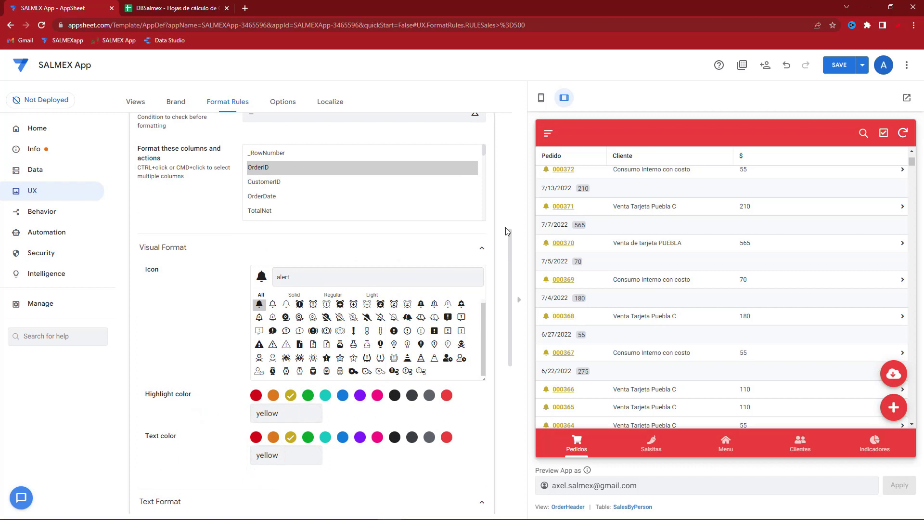
pyautogui.scroll(1, 379, 267)
pyautogui.scroll(1, 597, 272)
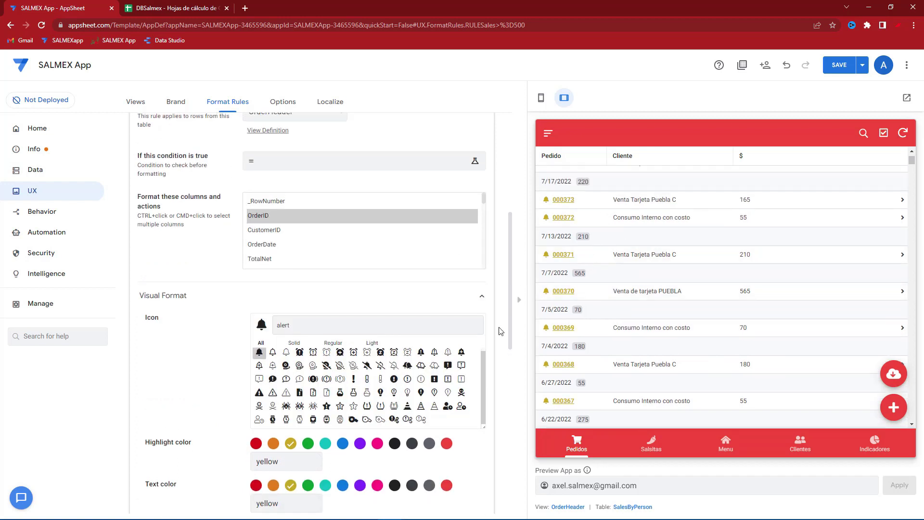
pyautogui.scroll(-2, 221, 406)
pyautogui.scroll(-2, 265, 453)
pyautogui.click(268, 414)
pyautogui.scroll(3, 349, 259)
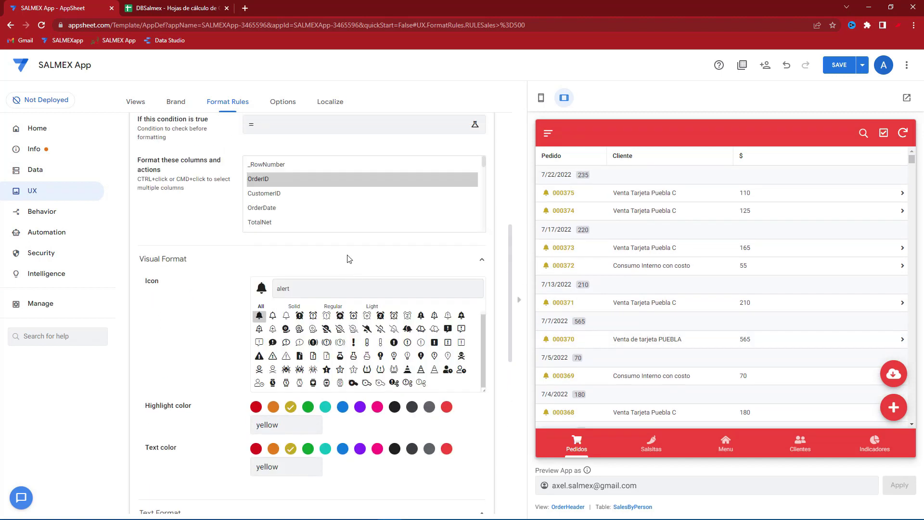
pyautogui.scroll(2, 349, 259)
# - Set the rule condition to [TotalNet]>=500 and save the app
pyautogui.click(291, 205)
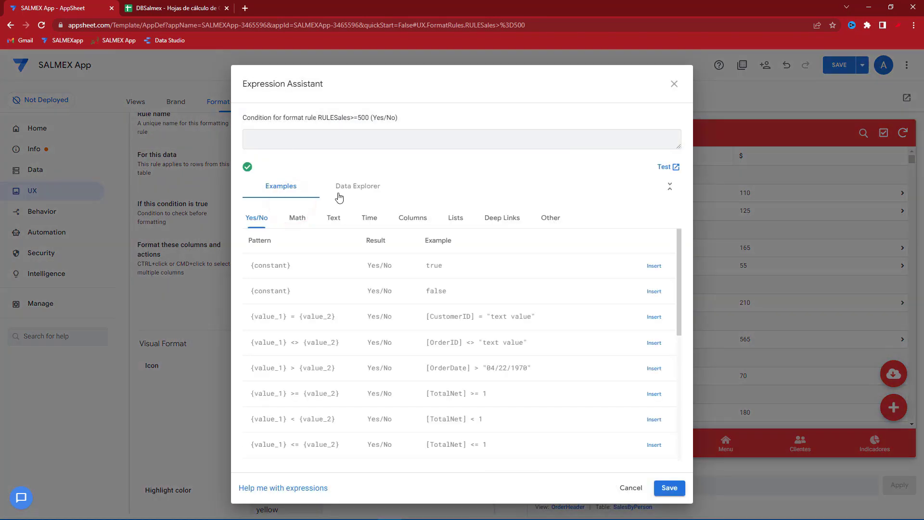
pyautogui.click(415, 225)
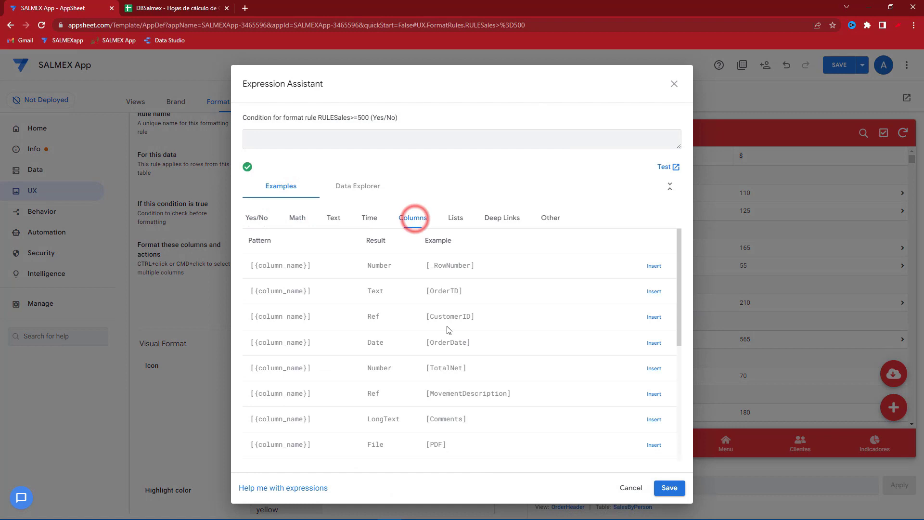
pyautogui.click(658, 369)
pyautogui.click(313, 139)
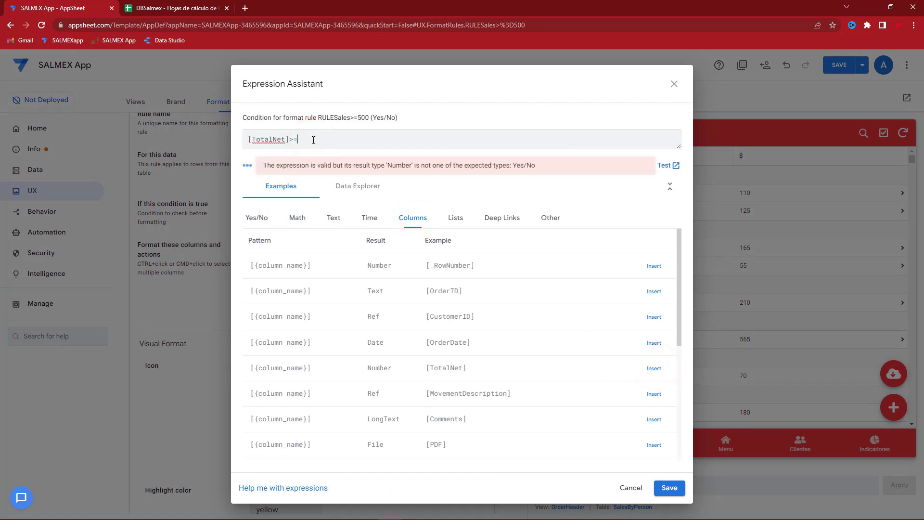
pyautogui.click(658, 490)
pyautogui.click(839, 67)
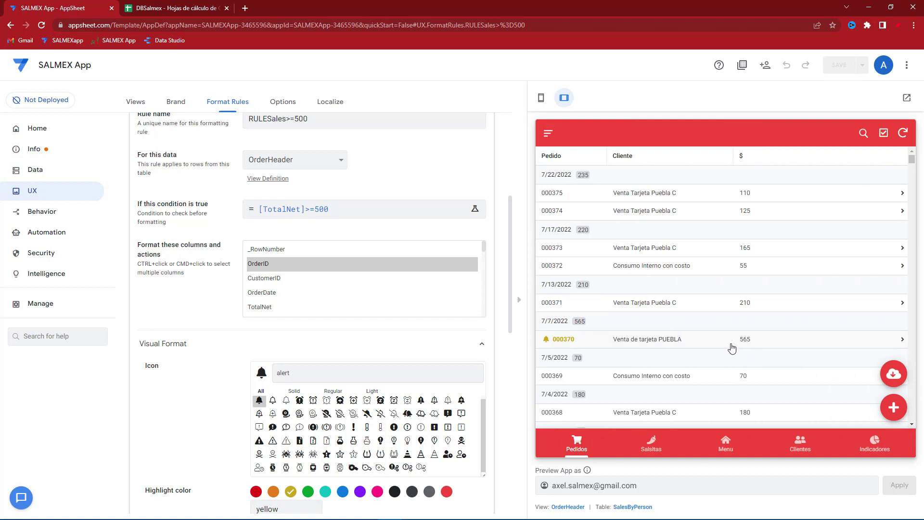
# - Scroll through the preview's order list, then collapse the preview pane
pyautogui.scroll(-3, 747, 344)
pyautogui.scroll(-3, 749, 346)
pyautogui.scroll(-3, 749, 347)
pyautogui.scroll(-3, 749, 346)
pyautogui.scroll(-3, 714, 317)
pyautogui.scroll(-3, 712, 320)
pyautogui.scroll(-3, 712, 321)
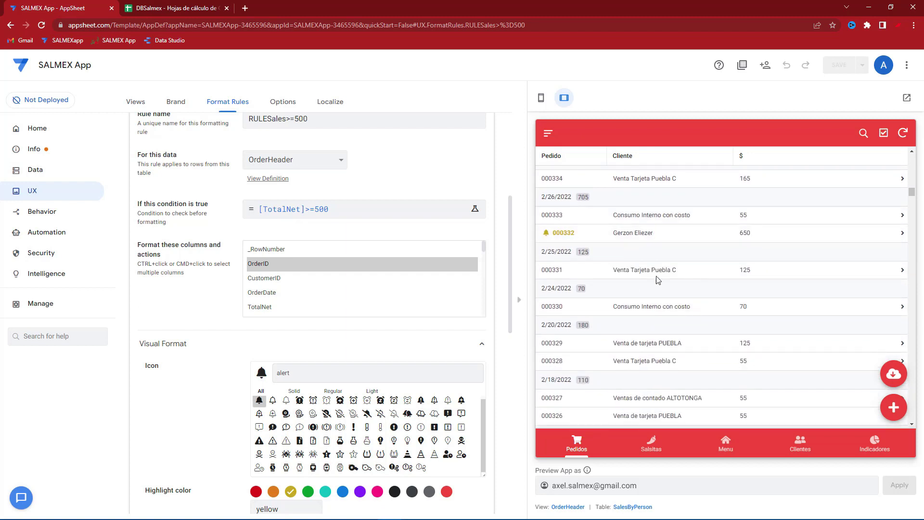
pyautogui.scroll(2, 664, 274)
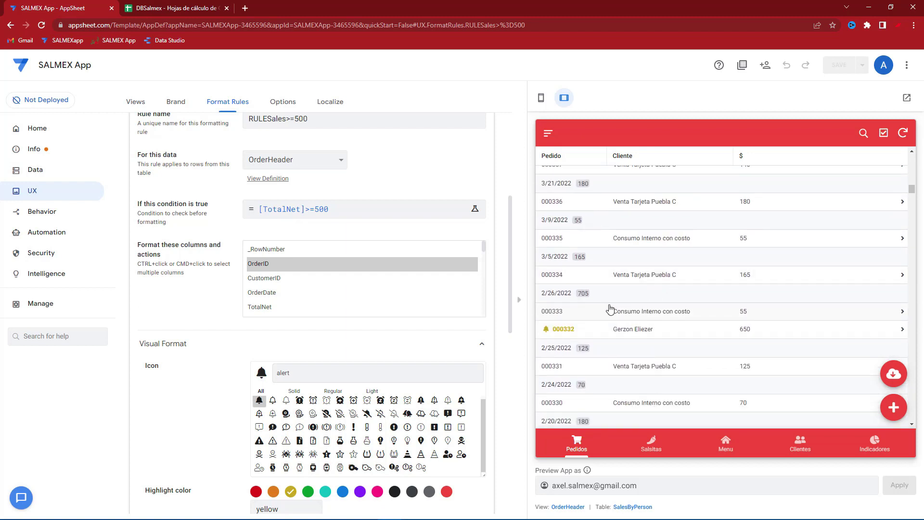
pyautogui.click(521, 301)
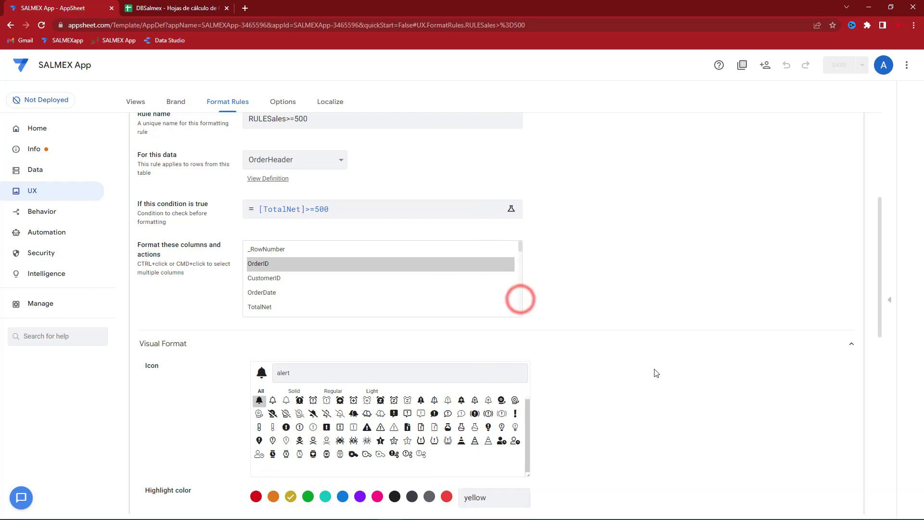
# - Reopen the phone preview and start an order for Ventas de contado LINEA paid PENDING TO PAY
pyautogui.click(886, 306)
pyautogui.click(548, 102)
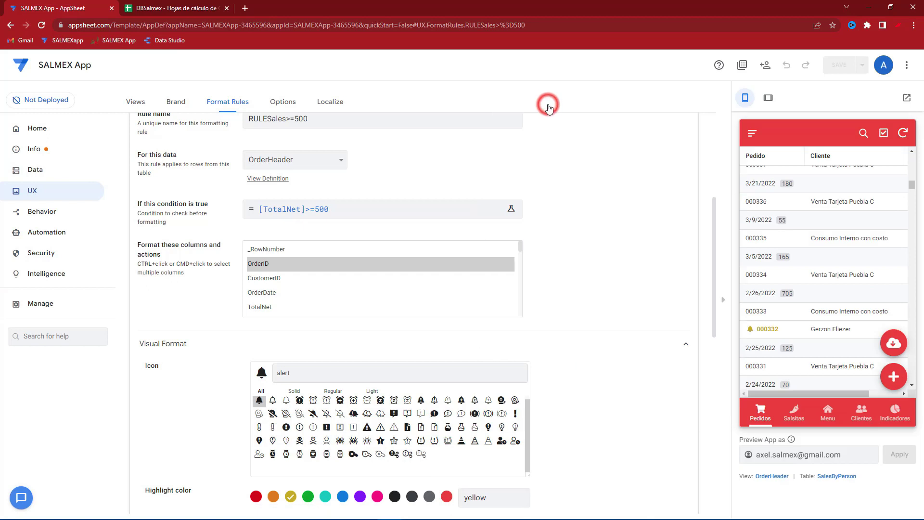
pyautogui.click(893, 377)
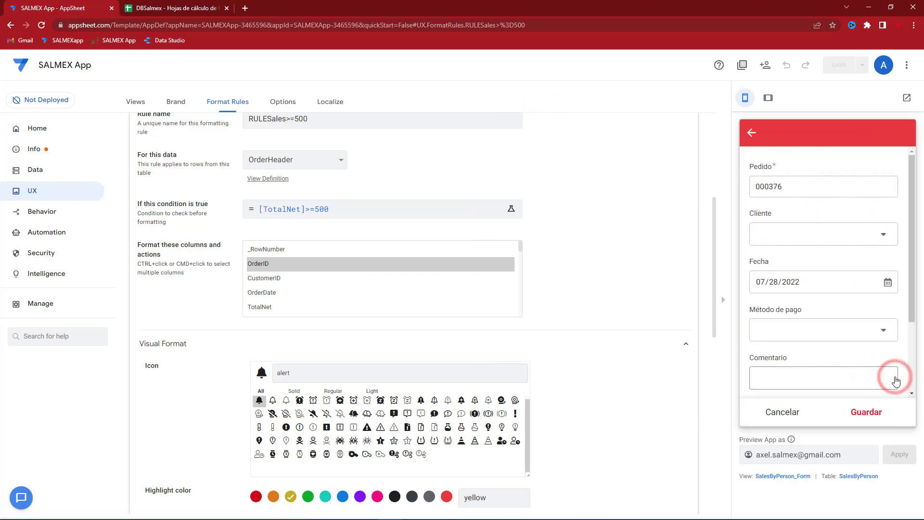
pyautogui.click(781, 236)
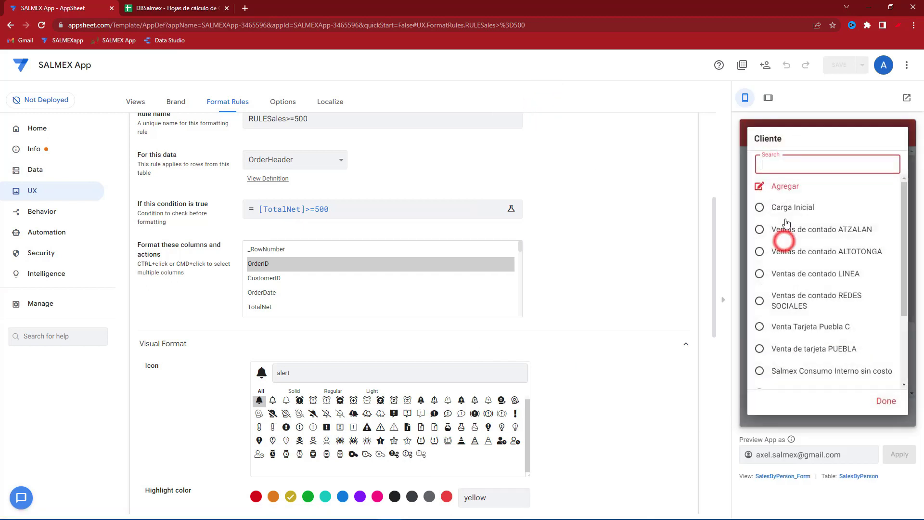
pyautogui.click(789, 212)
pyautogui.click(788, 234)
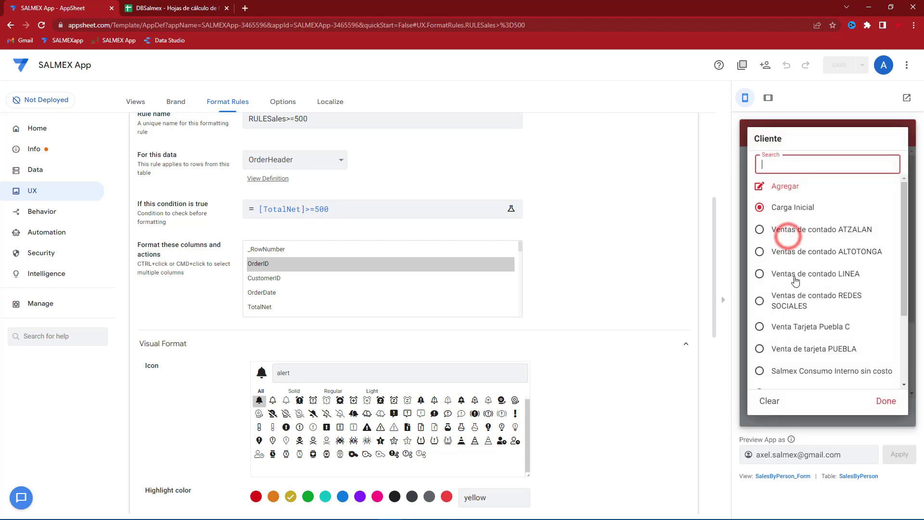
pyautogui.click(793, 275)
pyautogui.click(794, 285)
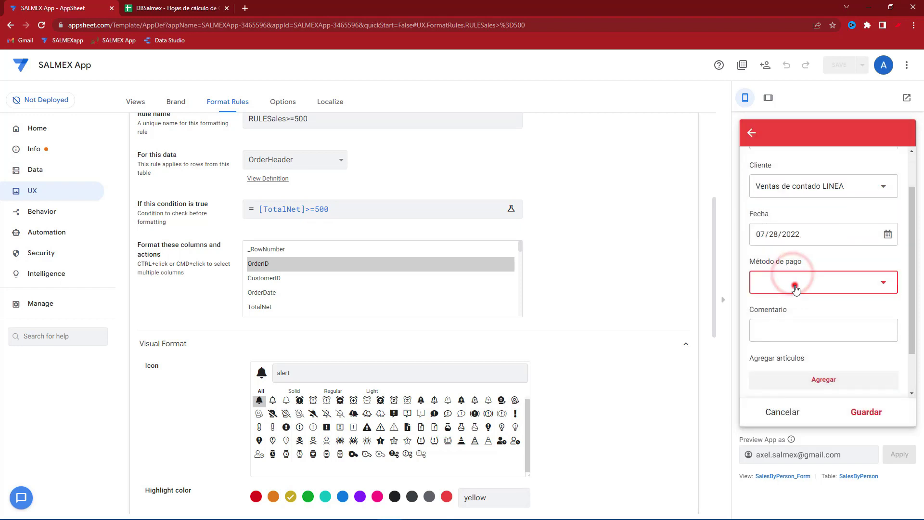
pyautogui.click(788, 228)
pyautogui.click(794, 283)
pyautogui.click(794, 250)
# - Add one product item, discard the extra blank item, and save order 000376
pyautogui.click(803, 377)
pyautogui.click(779, 185)
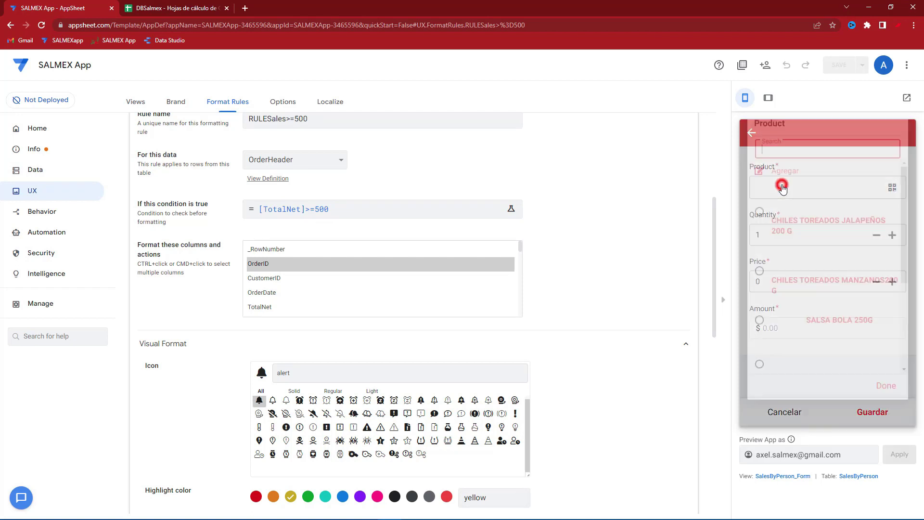
pyautogui.click(779, 241)
pyautogui.click(872, 409)
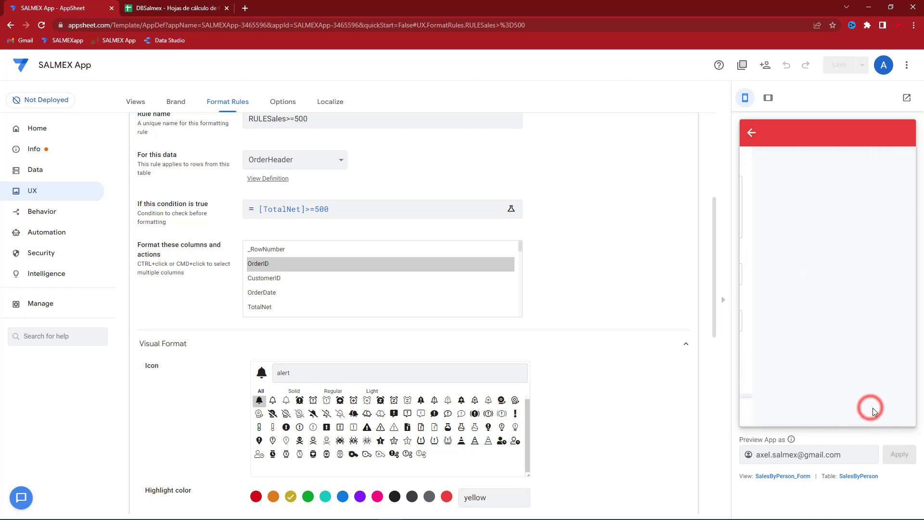
pyautogui.click(808, 413)
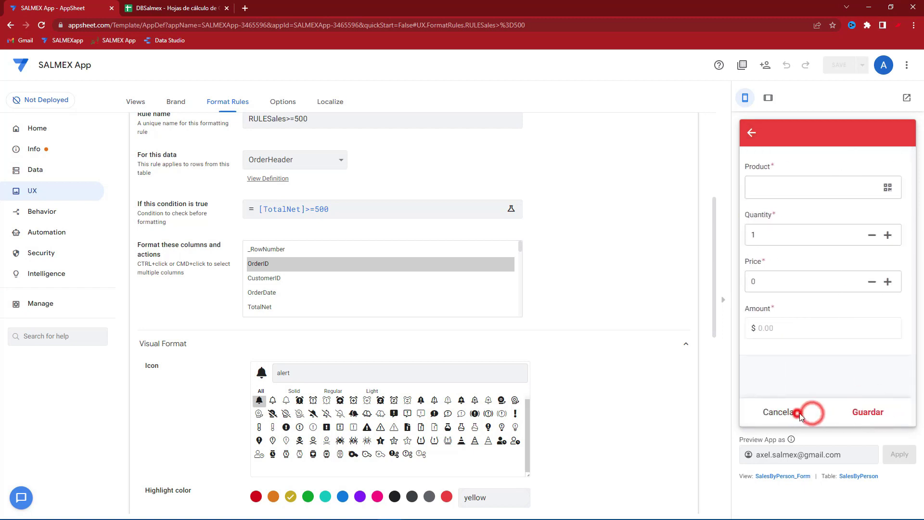
pyautogui.click(868, 411)
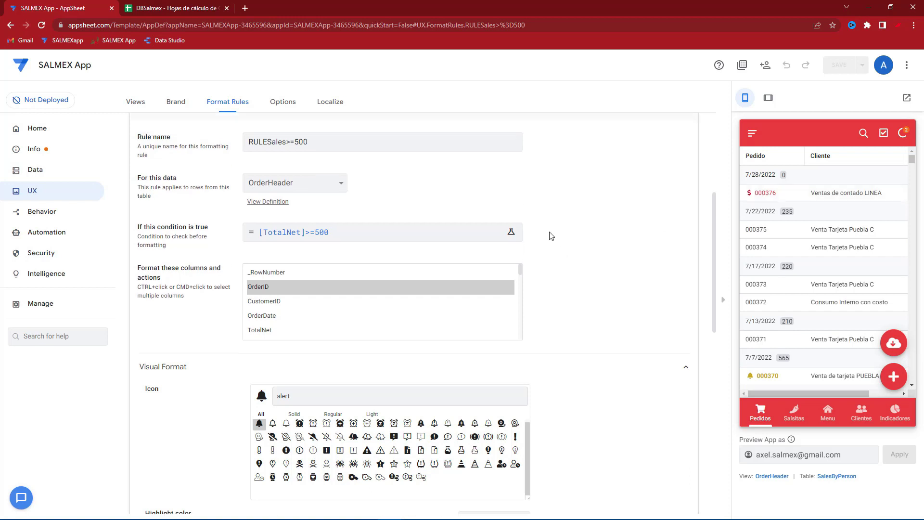
# - Collapse RULESales>=500 and briefly open and close RULEOrders>=300
pyautogui.scroll(5, 254, 236)
pyautogui.click(244, 321)
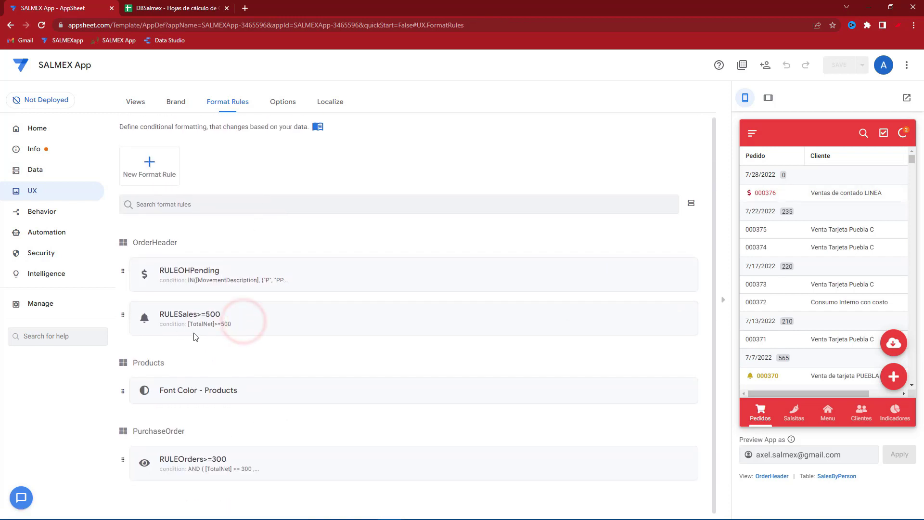
pyautogui.click(222, 457)
pyautogui.click(250, 140)
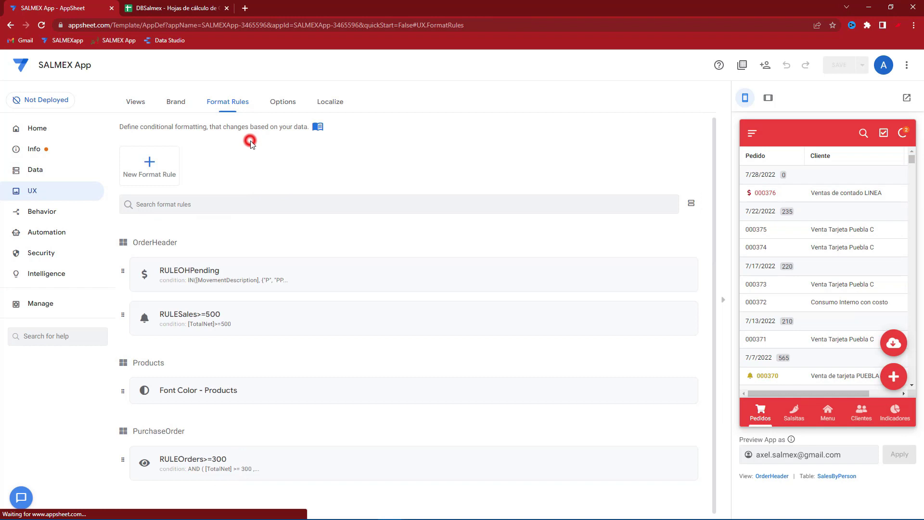
# - Open RULEOHPending and inspect its condition IN([MovementDescription], {"P", "PP"})
pyautogui.click(181, 274)
pyautogui.moveTo(279, 167); pyautogui.dragTo(323, 167)
pyautogui.click(293, 258)
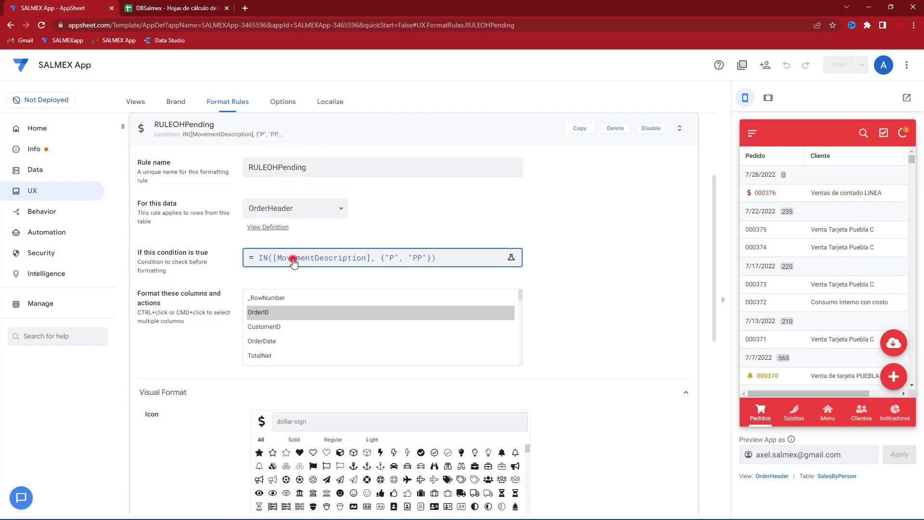
pyautogui.doubleClick(366, 140)
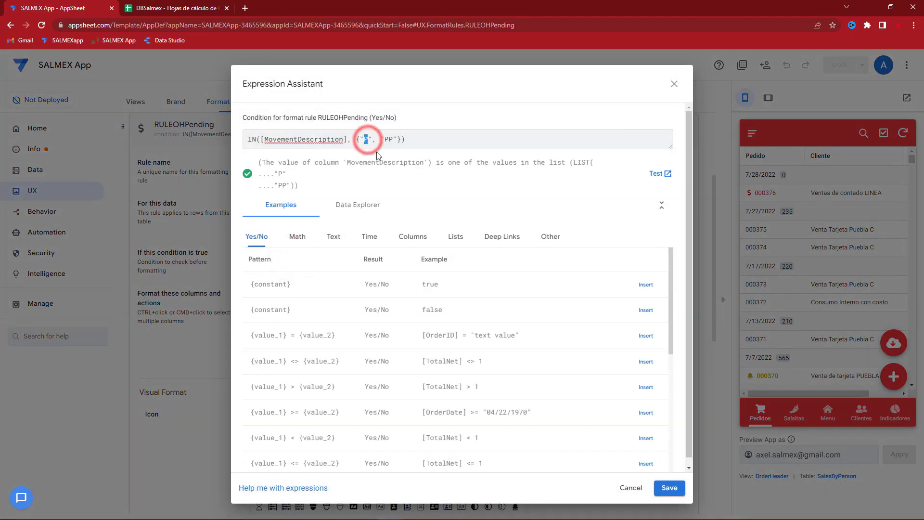
pyautogui.click(389, 140)
pyautogui.click(668, 486)
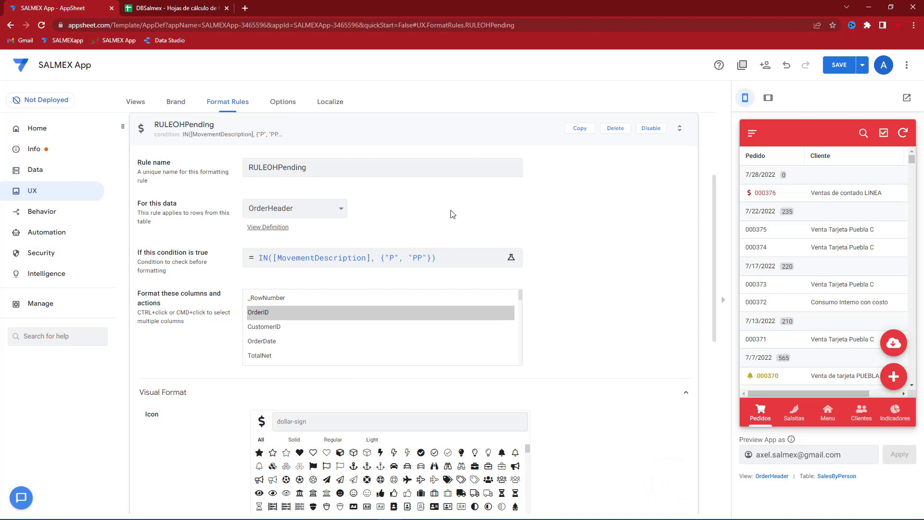
# - Change order 000376's payment method to TRANSFER and save it
pyautogui.click(818, 190)
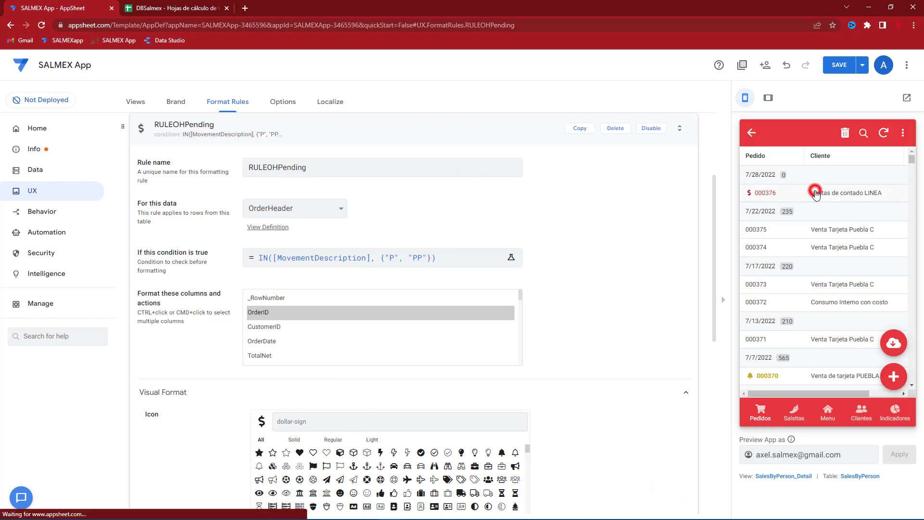
pyautogui.scroll(-5, 832, 279)
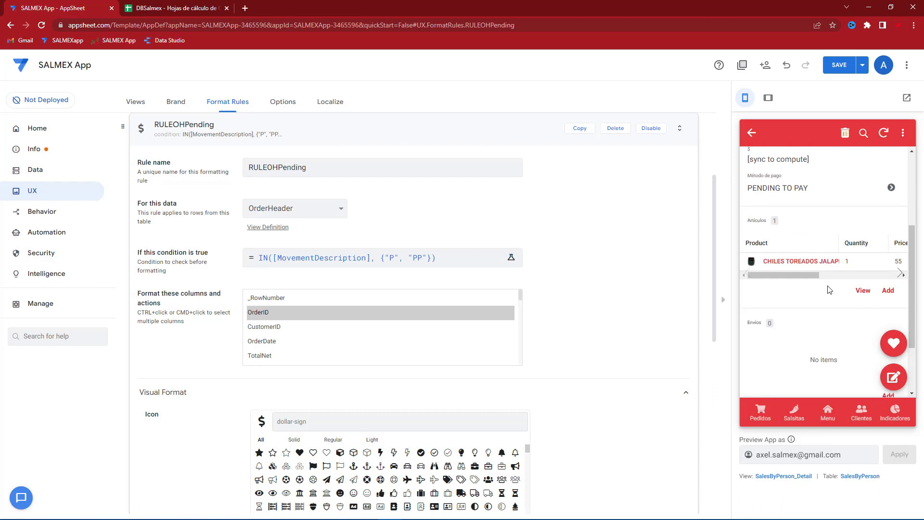
pyautogui.click(893, 377)
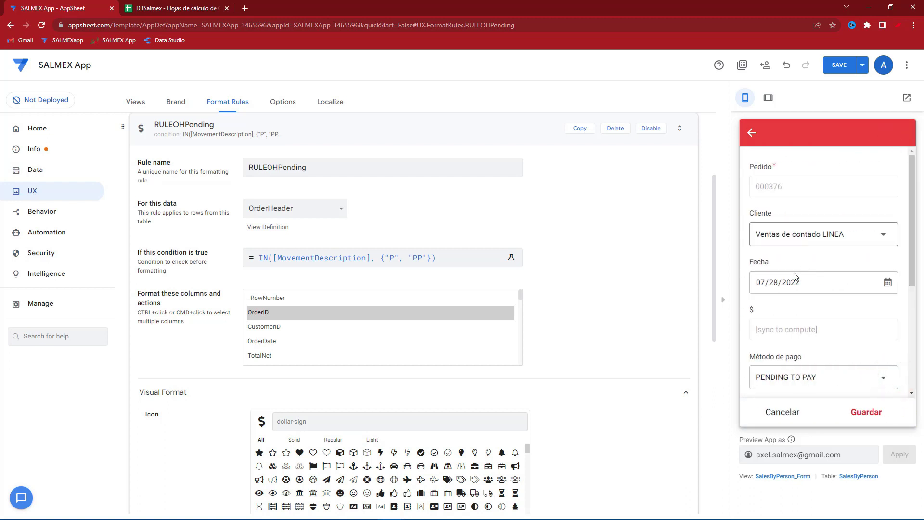
pyautogui.click(803, 377)
pyautogui.click(788, 206)
pyautogui.click(865, 415)
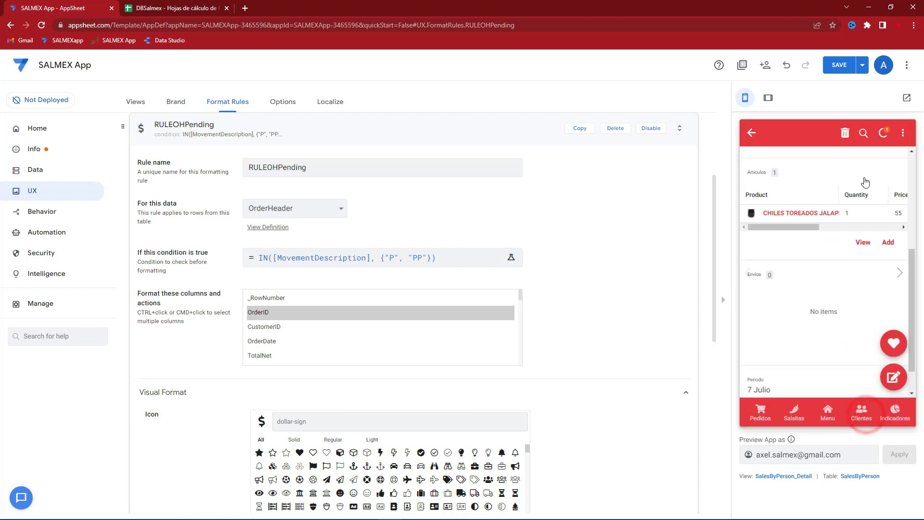
# - Go back to the Pedidos list and collapse the RULEOHPending rule
pyautogui.click(761, 411)
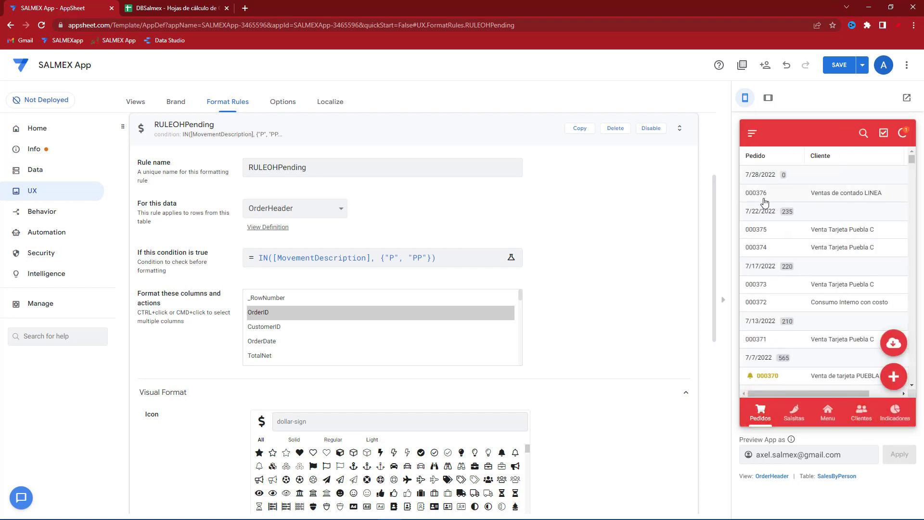
pyautogui.scroll(1, 243, 173)
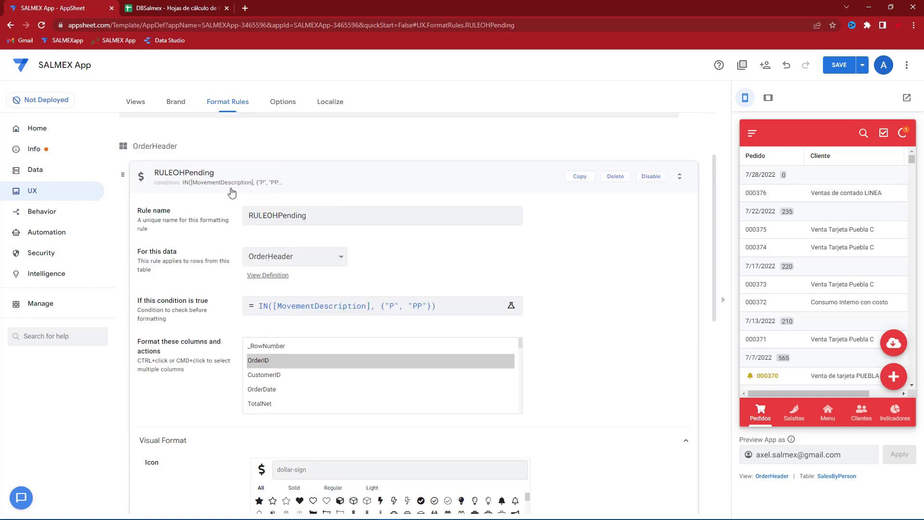
pyautogui.click(242, 175)
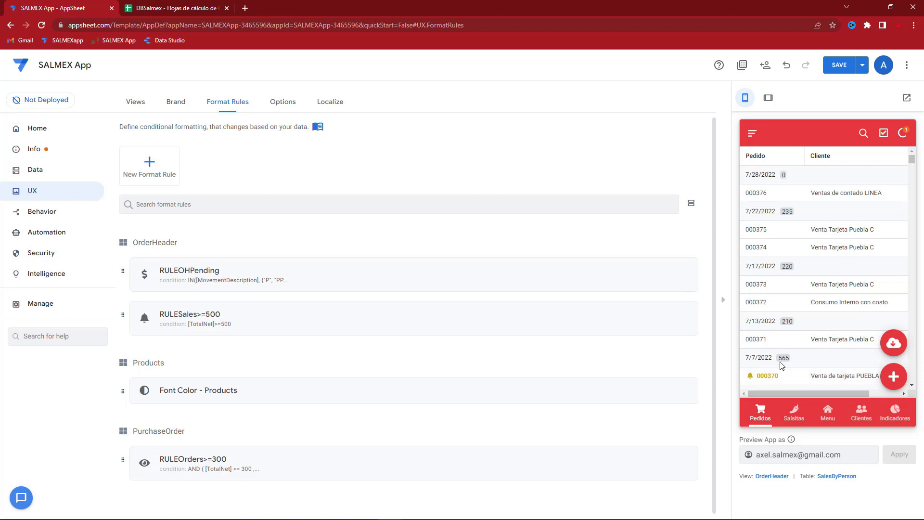
pyautogui.scroll(-1, 787, 312)
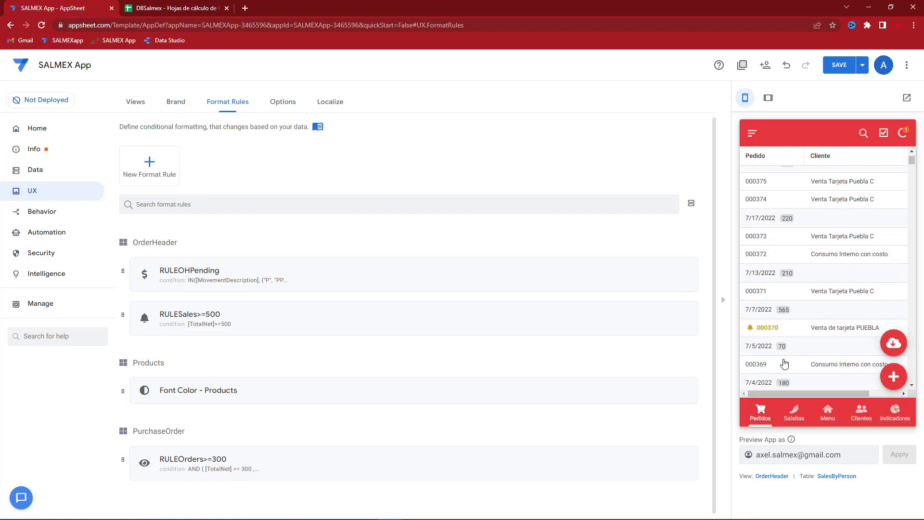